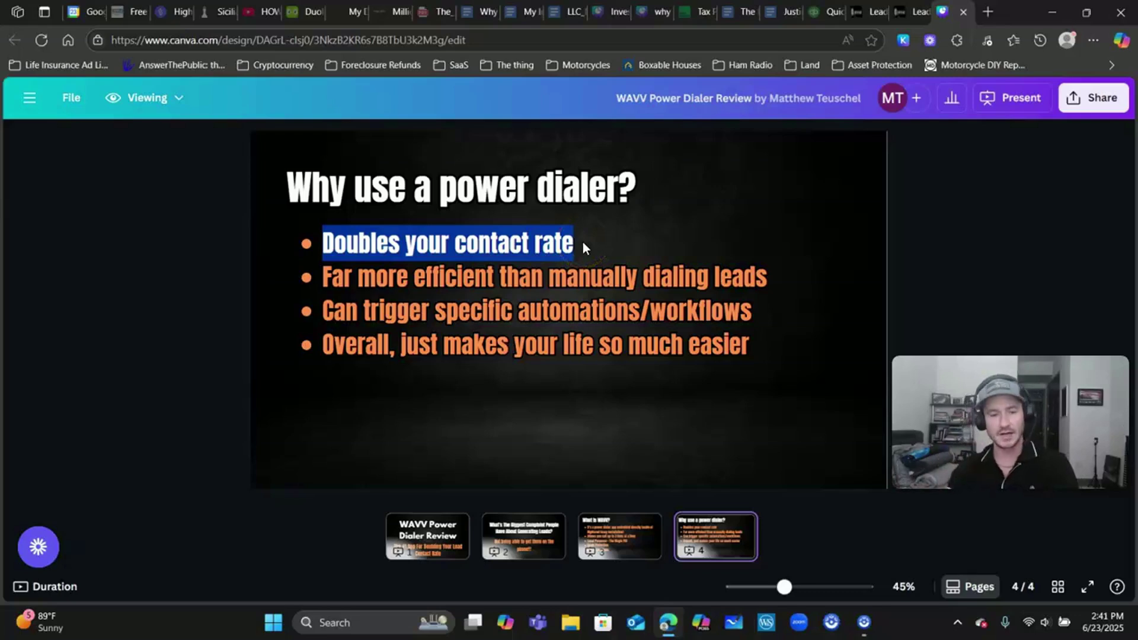
# Go through the bullet points on the "Why use a power dialer?" slide, highlighting each benefit while dismissing the recording notification
pyautogui.click(586, 244)
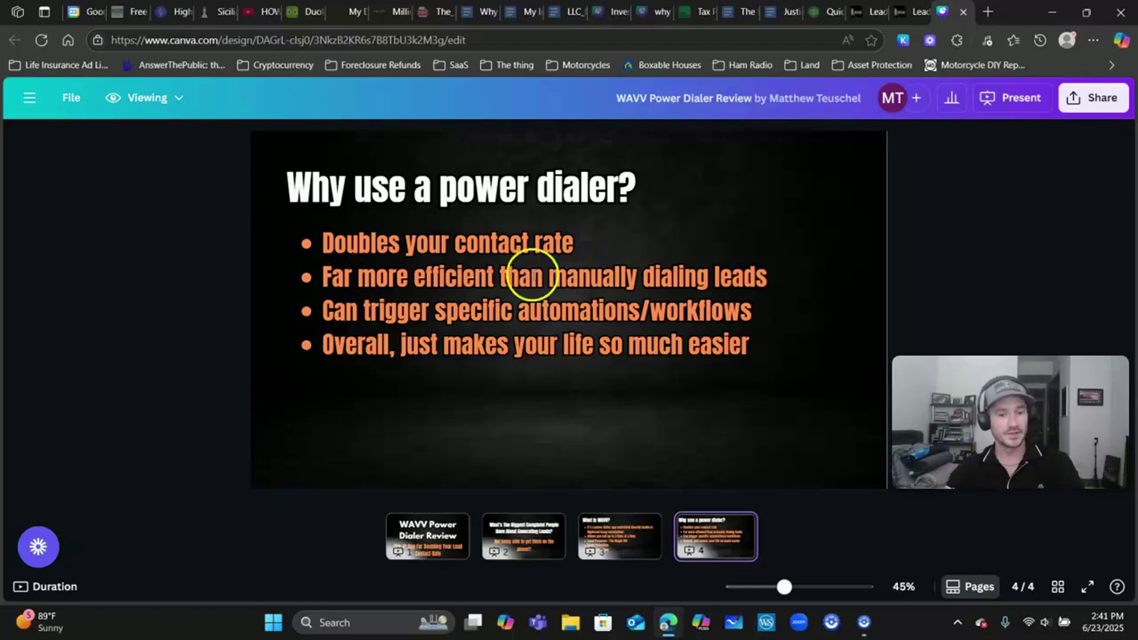
pyautogui.moveTo(322, 277); pyautogui.dragTo(764, 267)
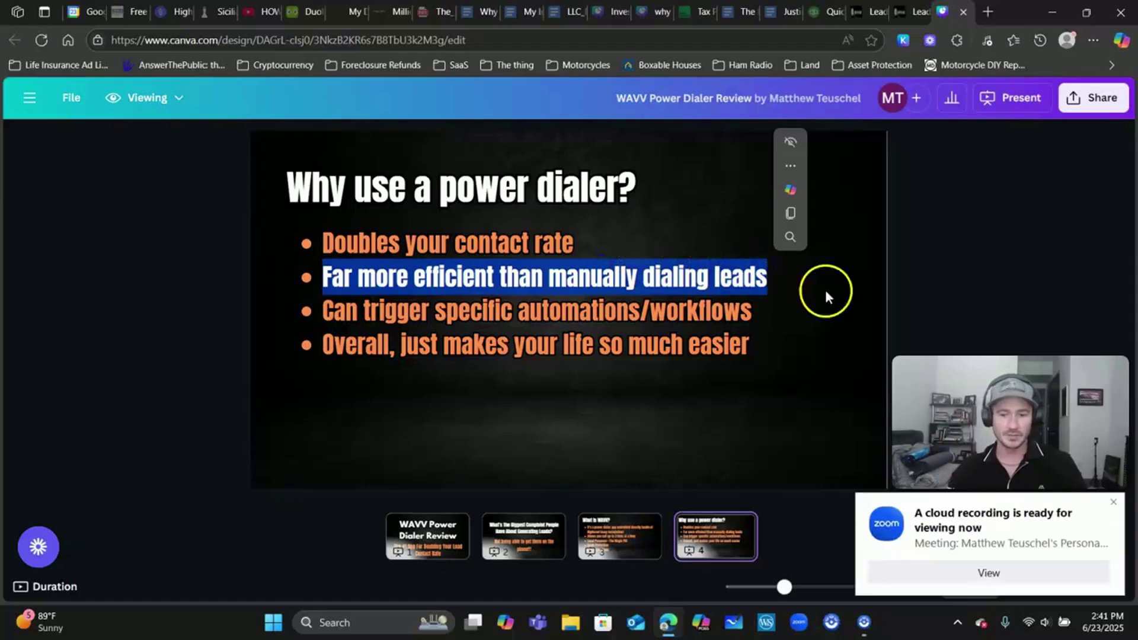
pyautogui.click(1114, 502)
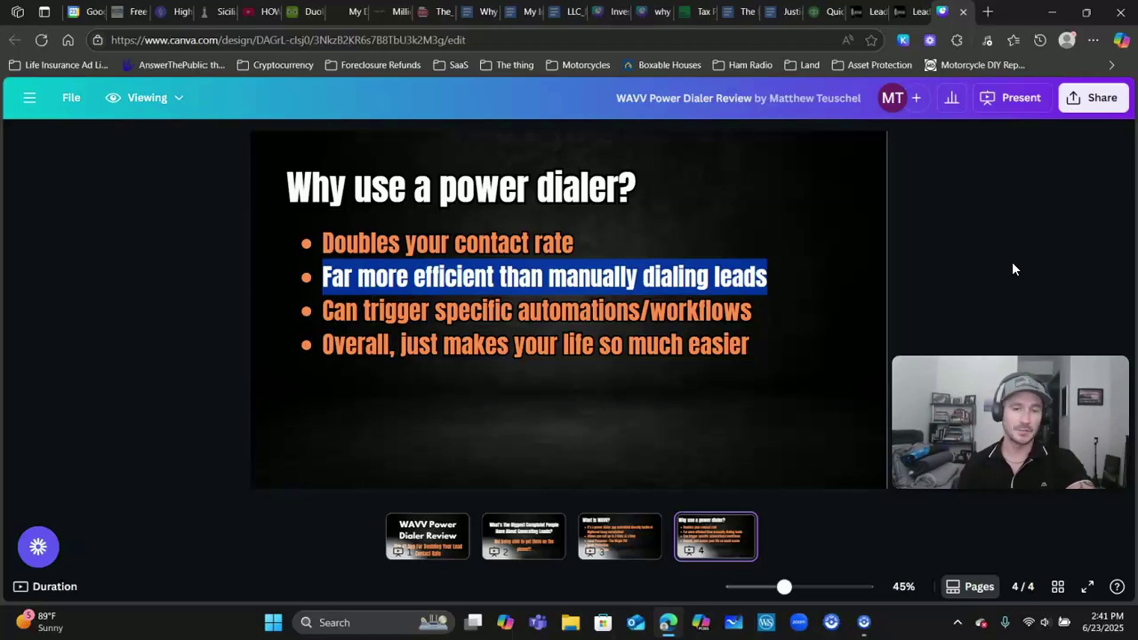
pyautogui.moveTo(752, 309); pyautogui.dragTo(725, 309)
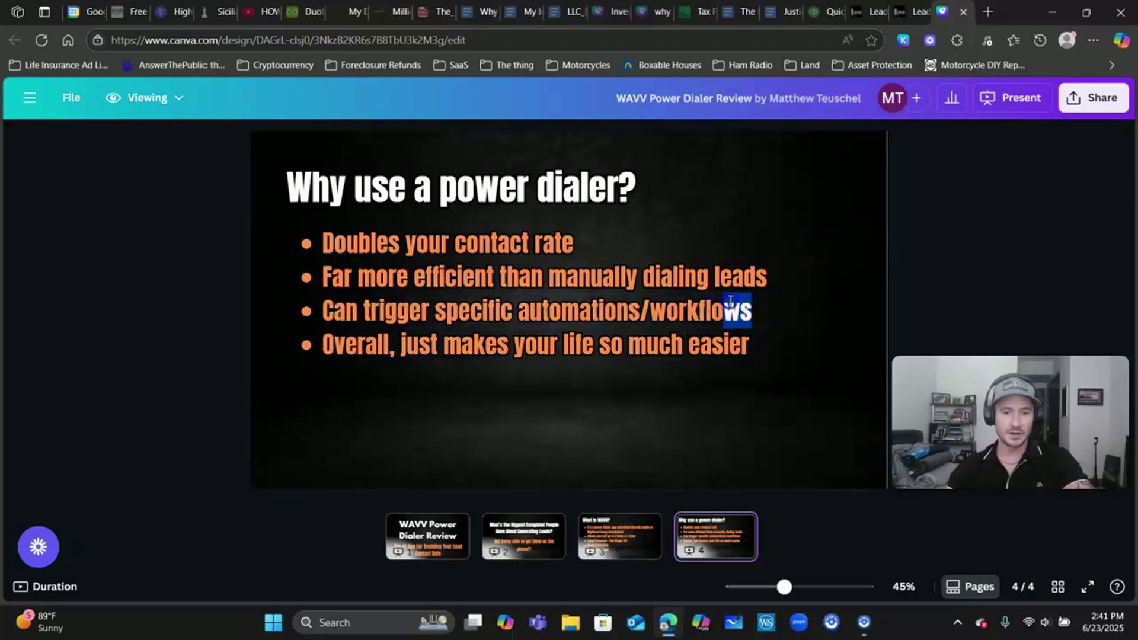
pyautogui.moveTo(320, 345); pyautogui.dragTo(741, 345)
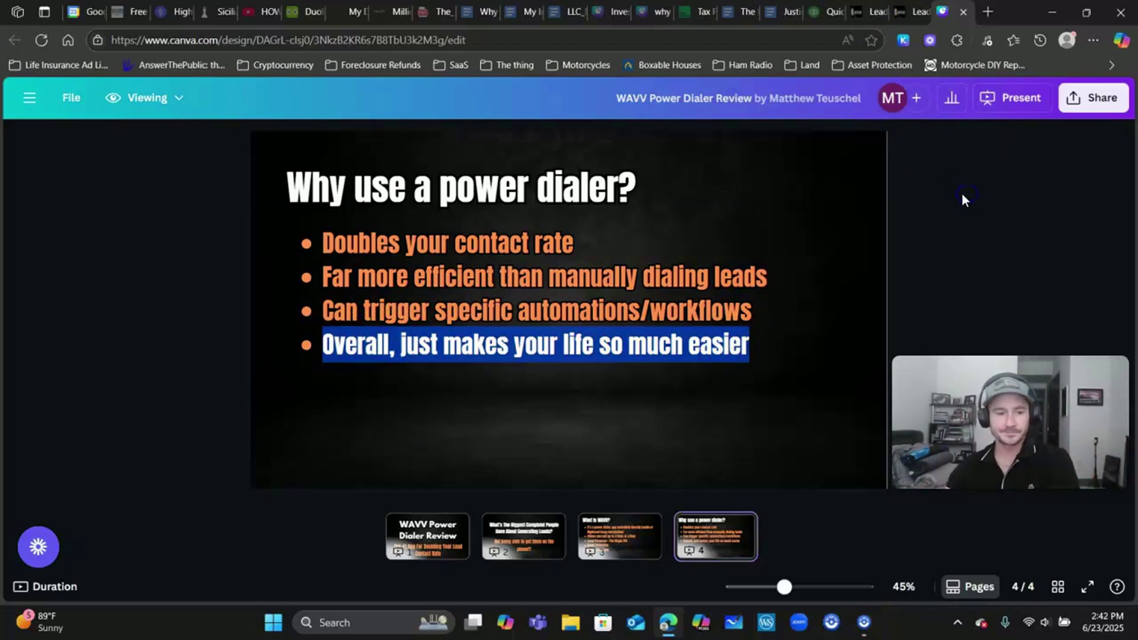
# Switch to the HighLevel WAVV Dialer marketplace listing and return from it to the full list of marketplace apps
pyautogui.click(876, 14)
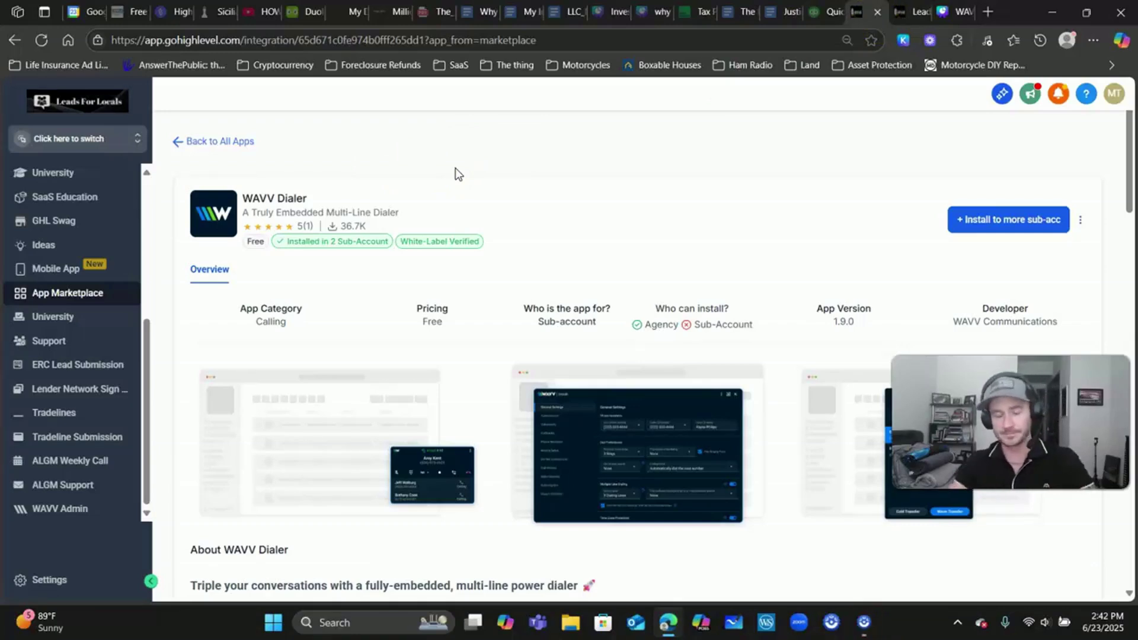
pyautogui.click(279, 145)
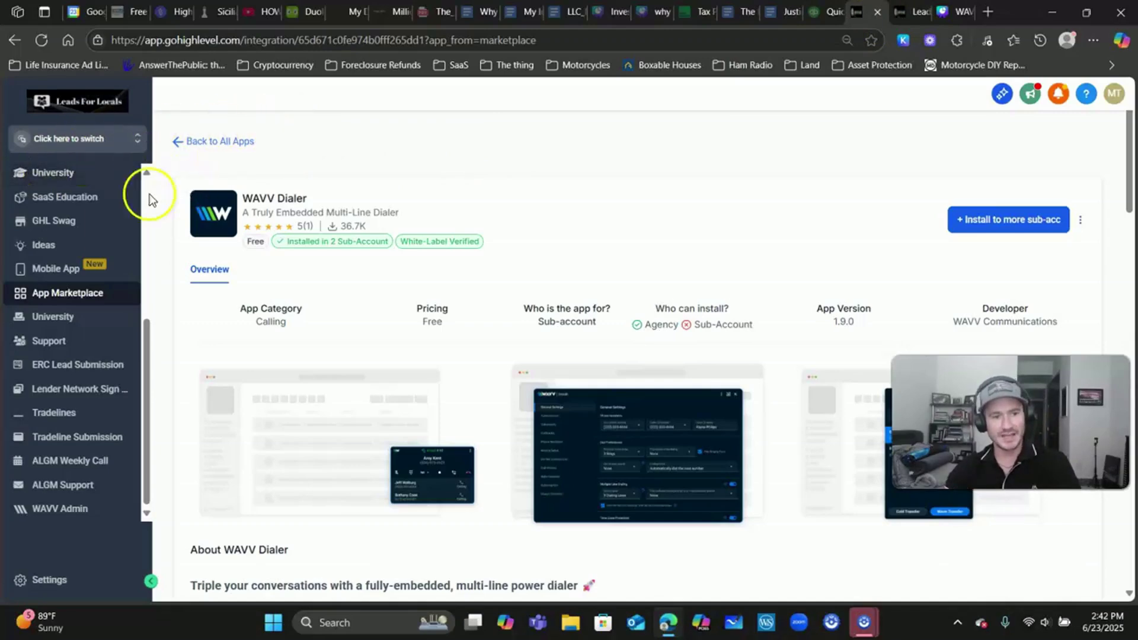
pyautogui.scroll(5, 89, 214)
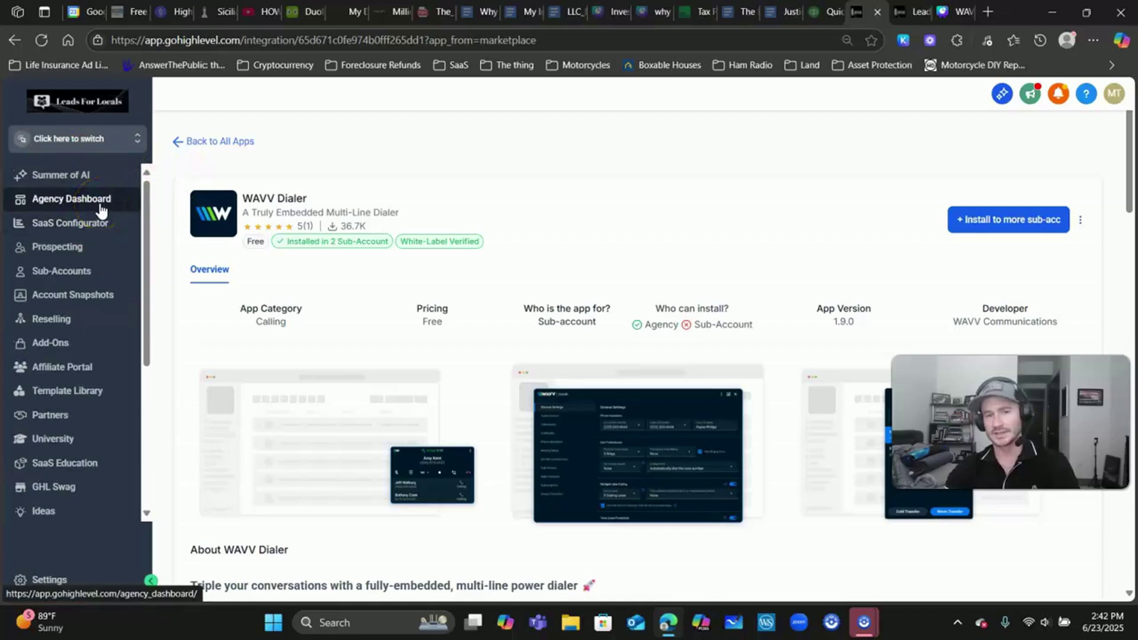
pyautogui.moveTo(1011, 422); pyautogui.dragTo(1020, 539)
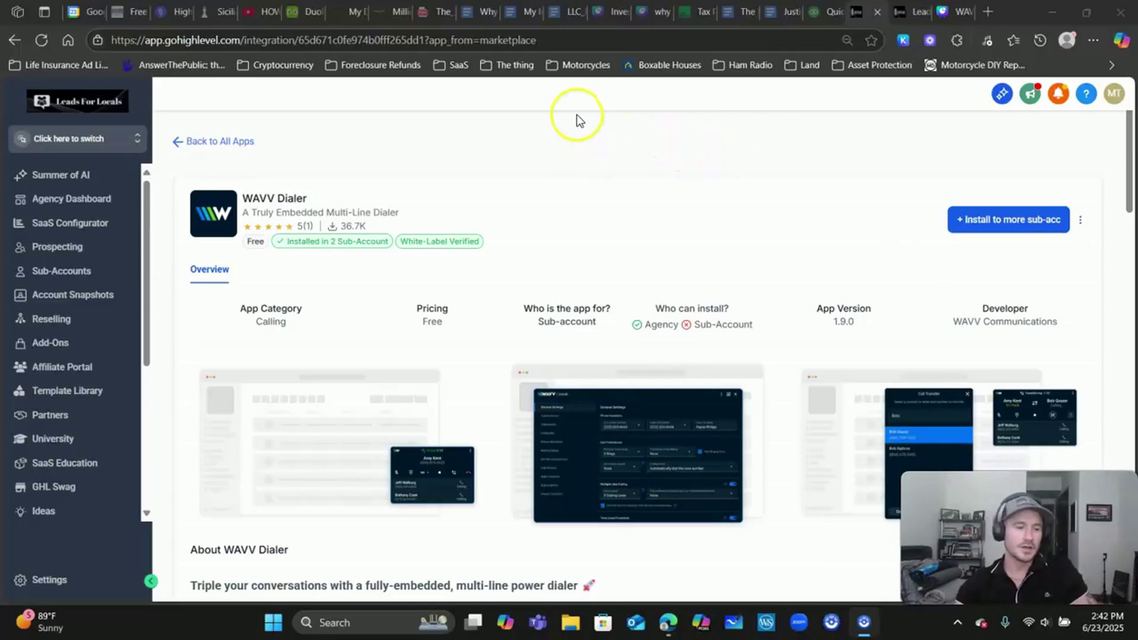
pyautogui.scroll(-5, 57, 267)
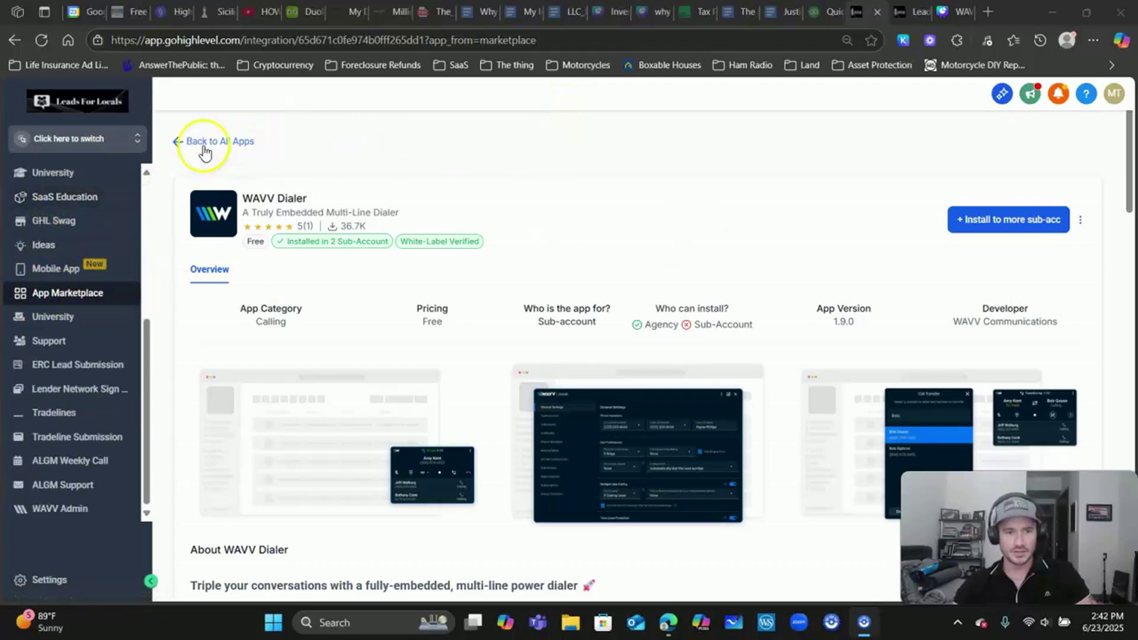
pyautogui.click(204, 145)
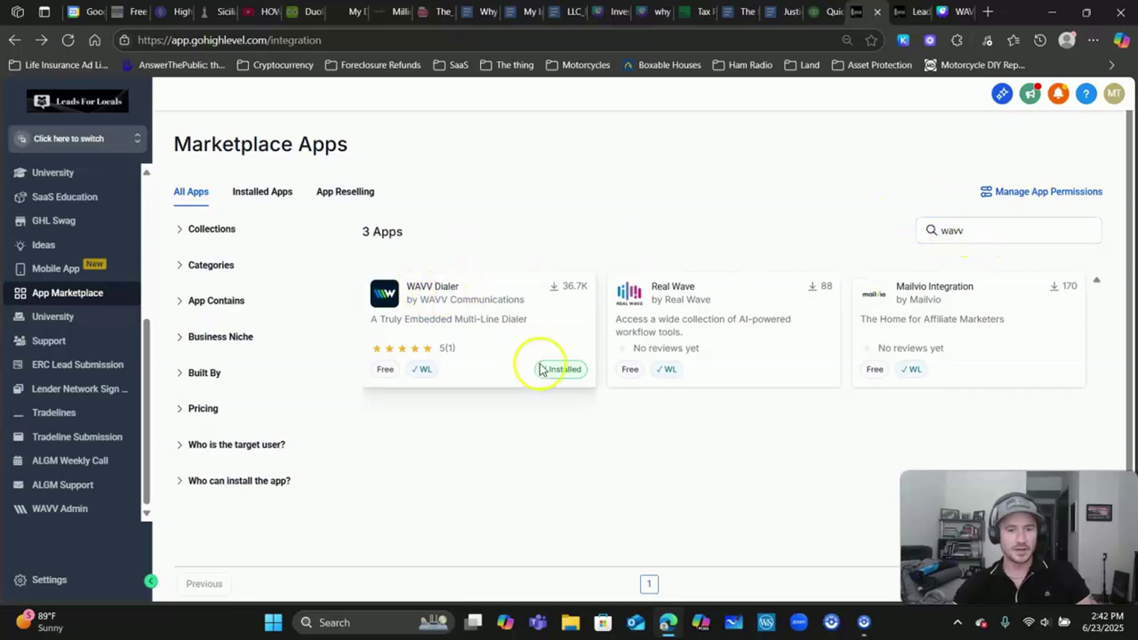
# Open the WAVV Dialer listing and view the sub-accounts available for installation, closing the selection without installing
pyautogui.click(443, 293)
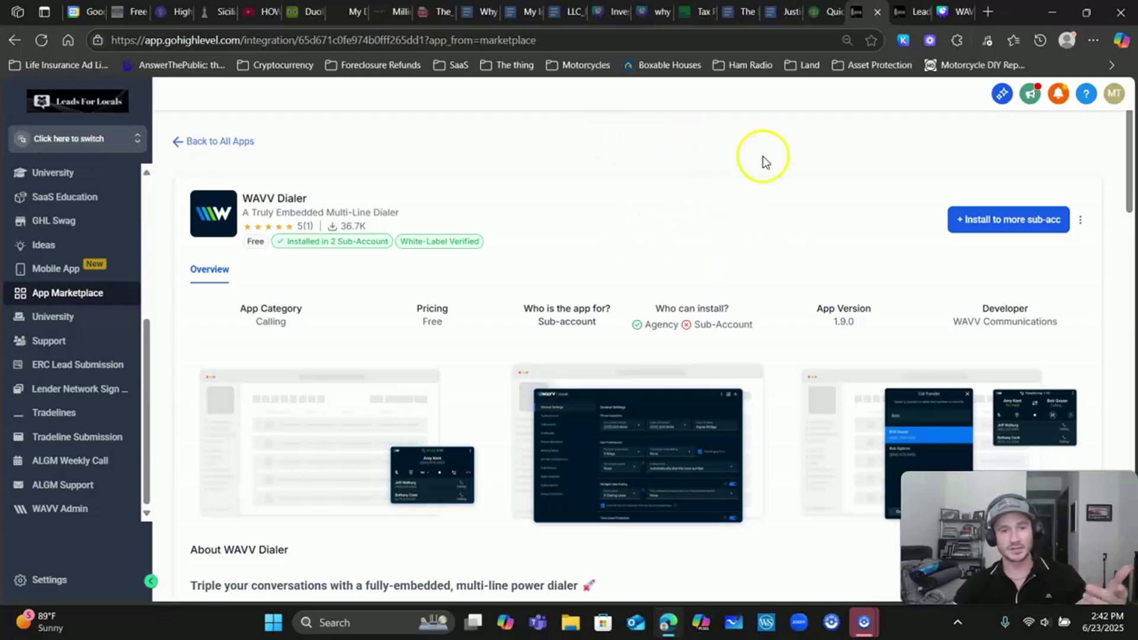
pyautogui.click(1000, 225)
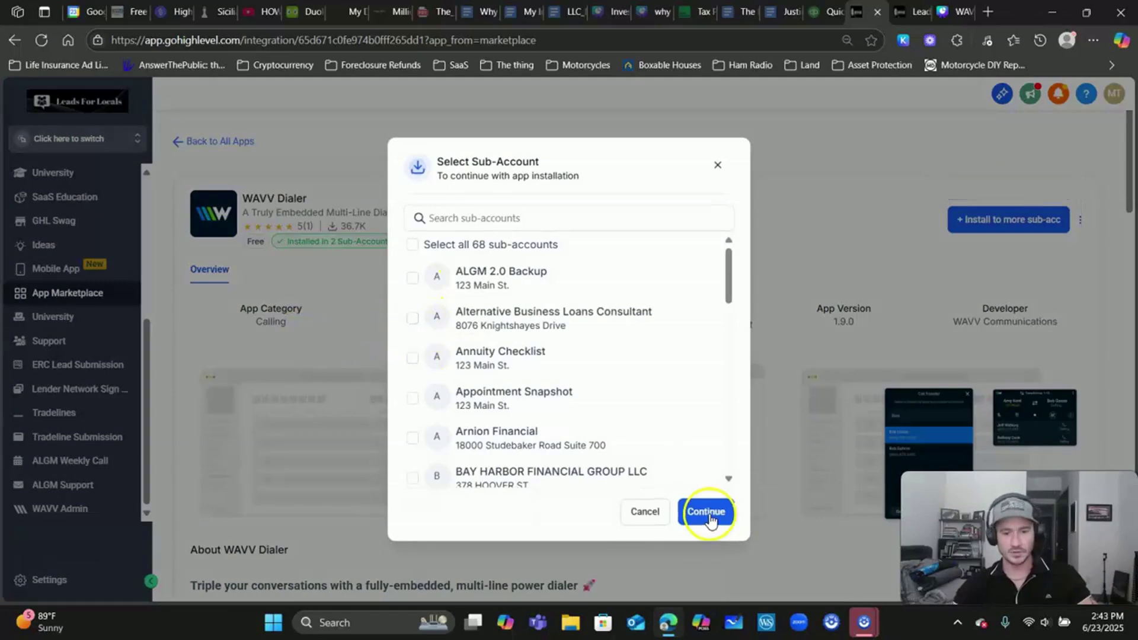
pyautogui.click(718, 165)
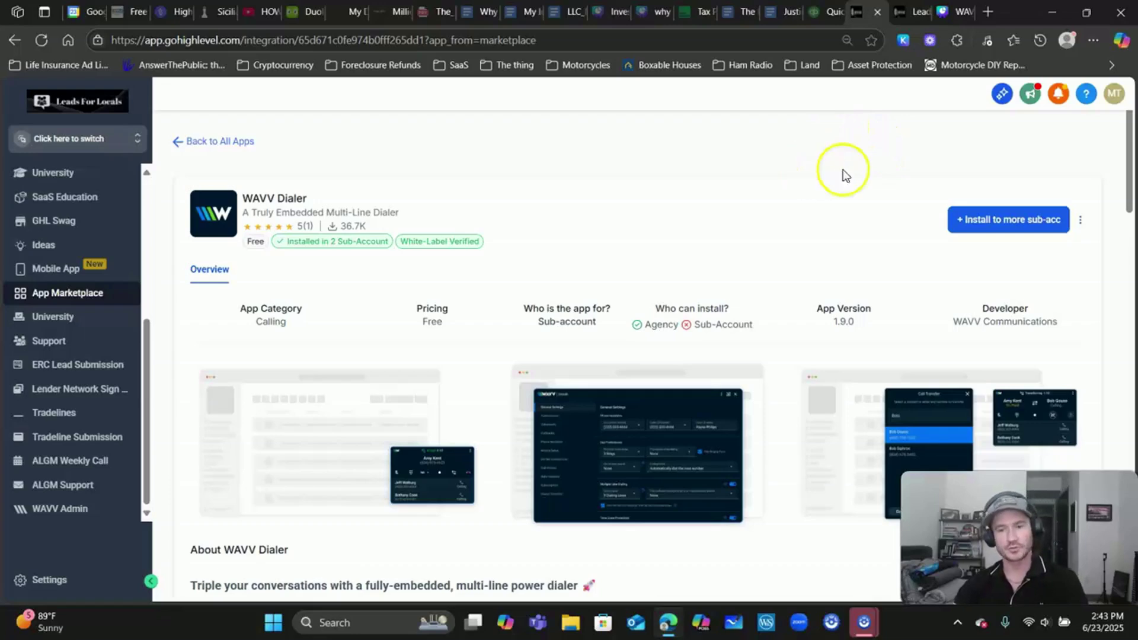
# Open the WAVV Dialer manager in the ALGM 3.0 sub-account and display the Trust Hub business profile form
pyautogui.click(902, 12)
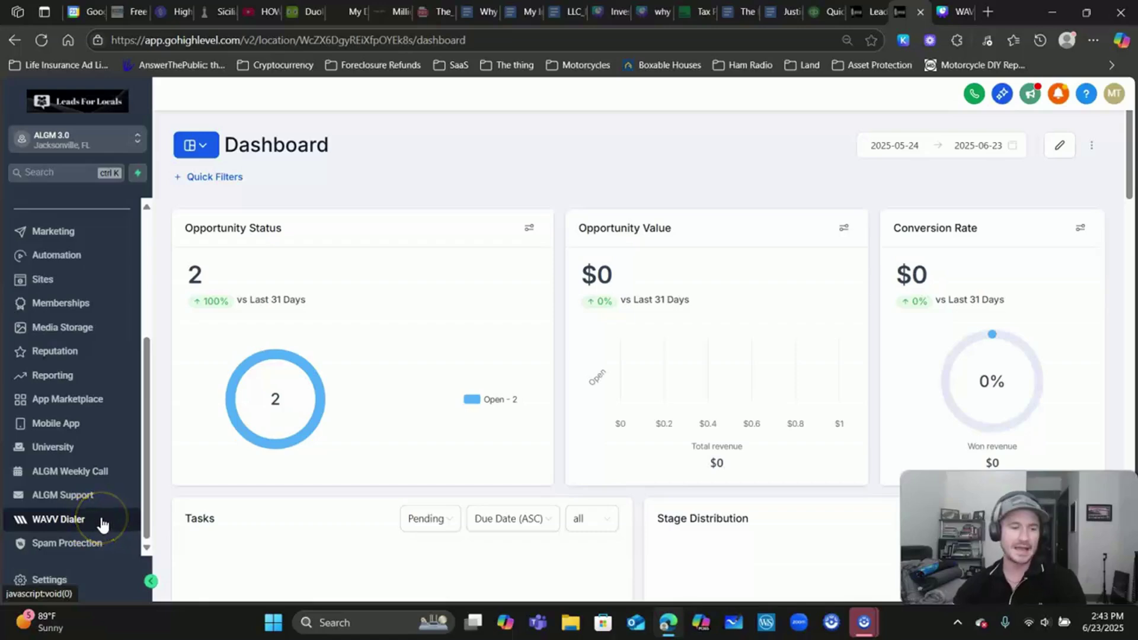
pyautogui.click(83, 521)
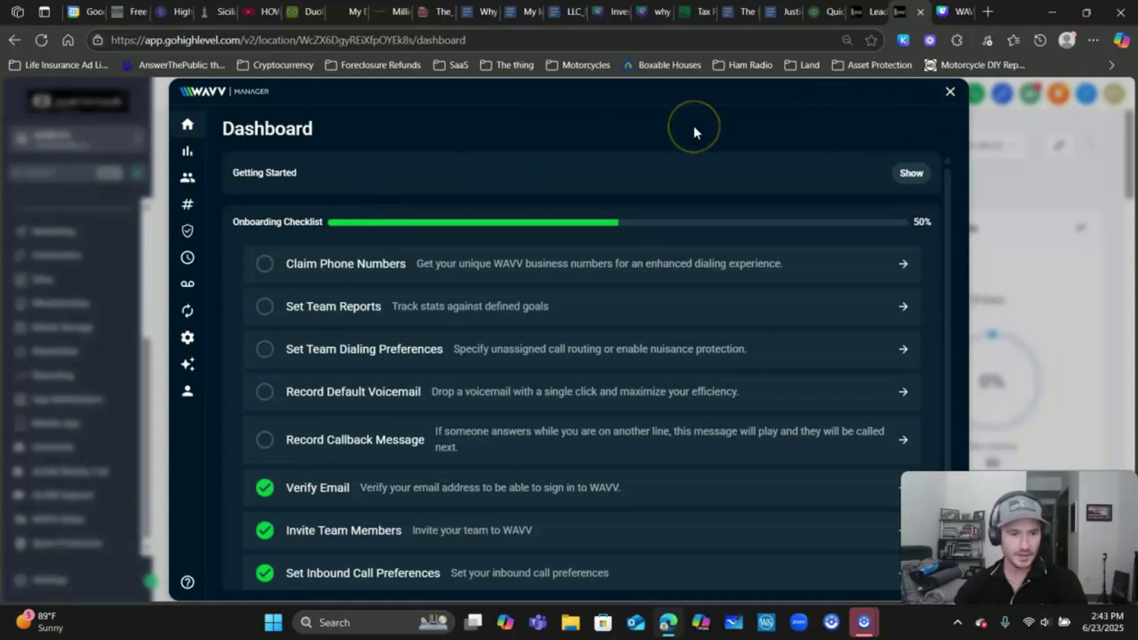
pyautogui.moveTo(173, 212)
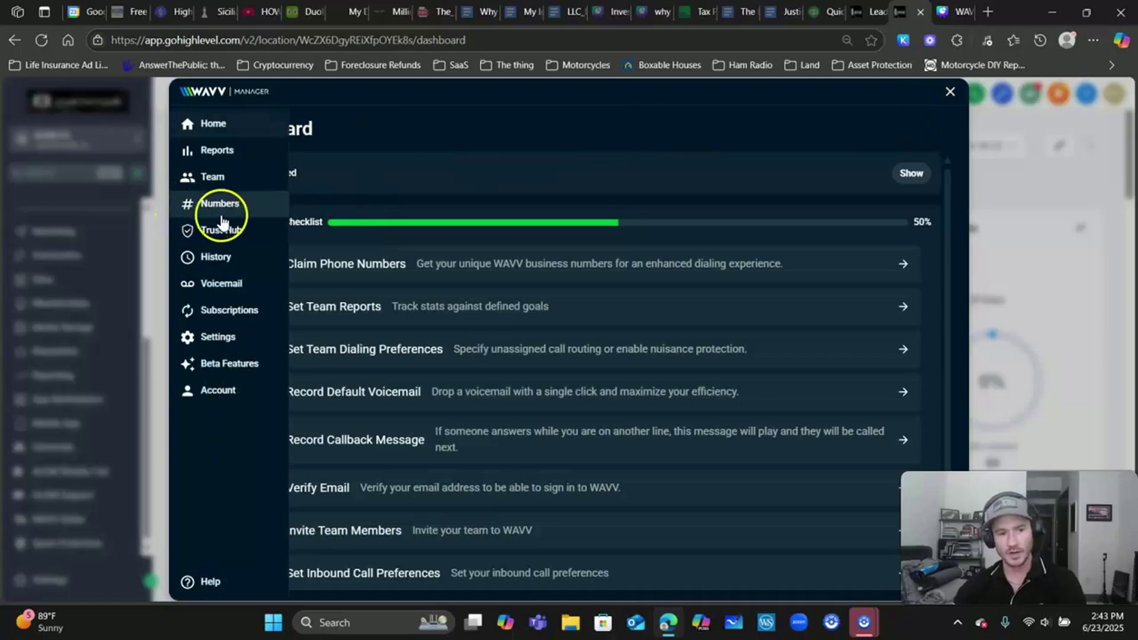
pyautogui.click(231, 234)
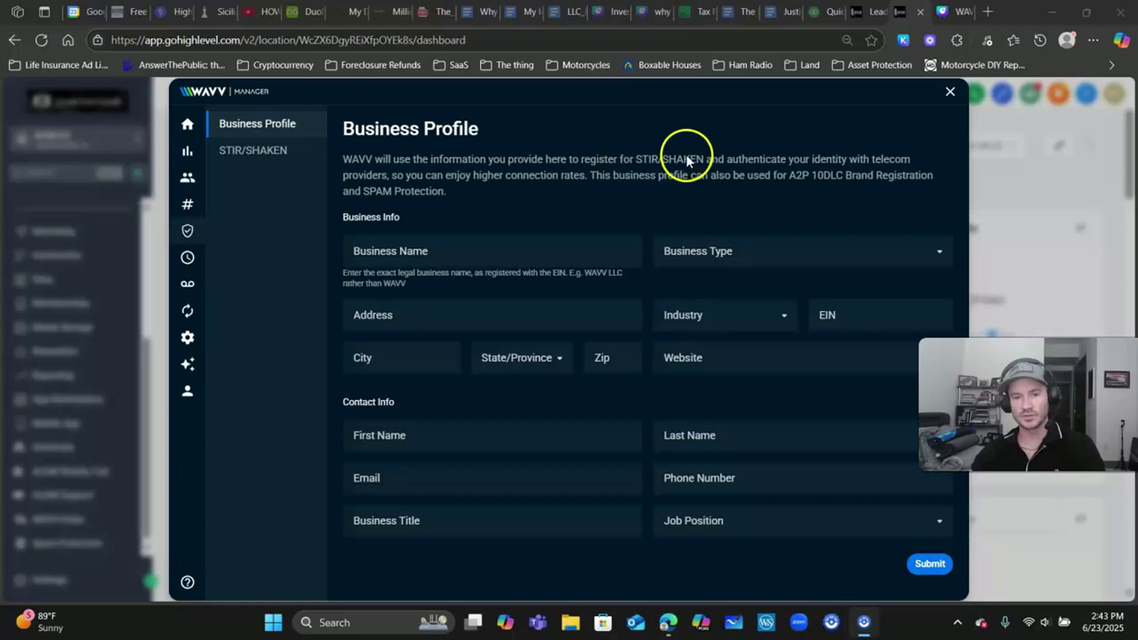
# Read the STIR/SHAKEN registration information in the Trust Hub and return to the business profile form
pyautogui.click(268, 157)
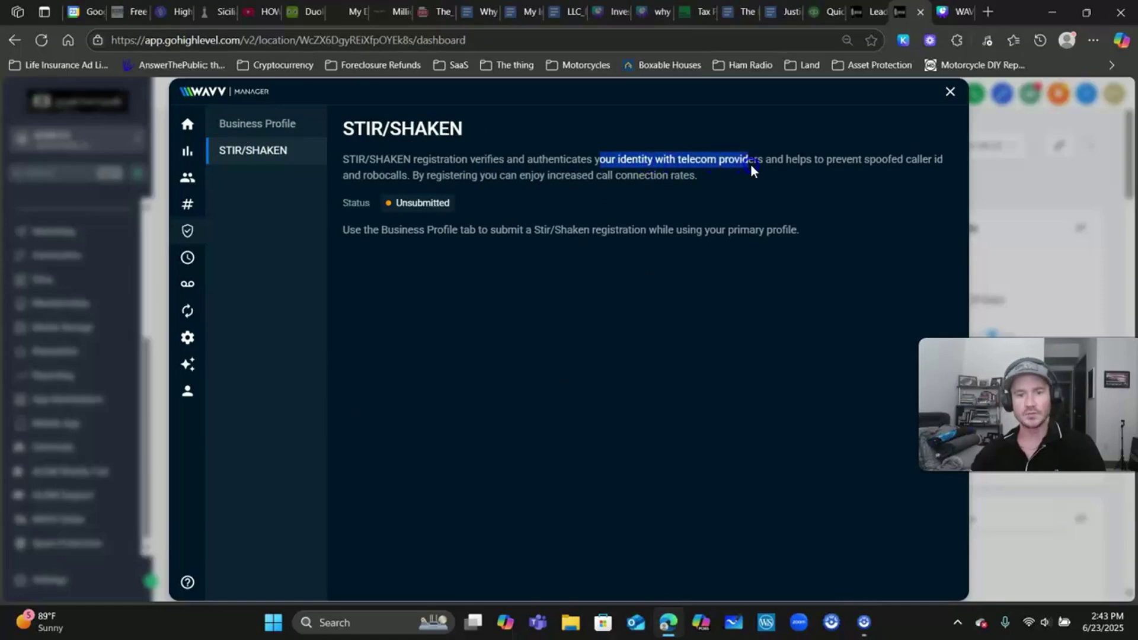
pyautogui.moveTo(757, 166); pyautogui.dragTo(407, 176)
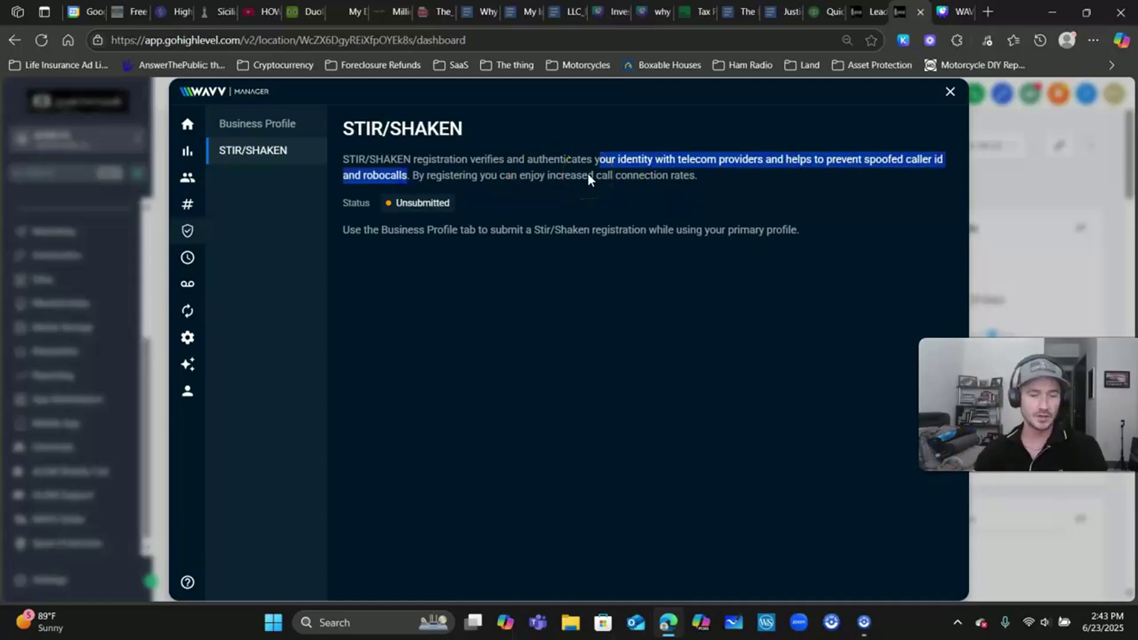
pyautogui.click(703, 183)
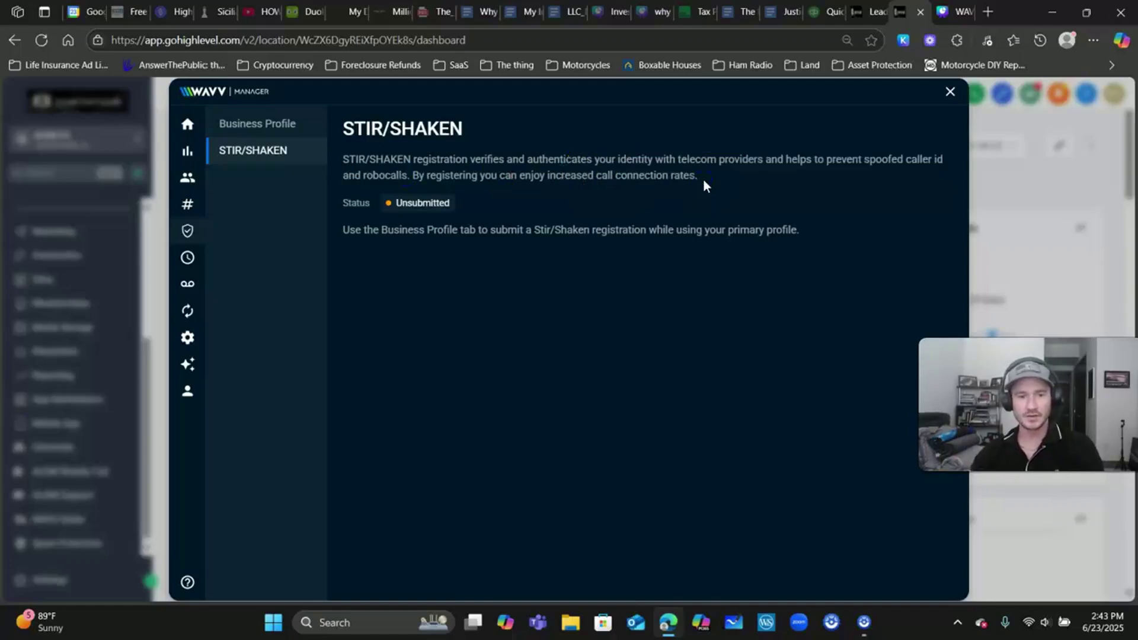
pyautogui.click(311, 143)
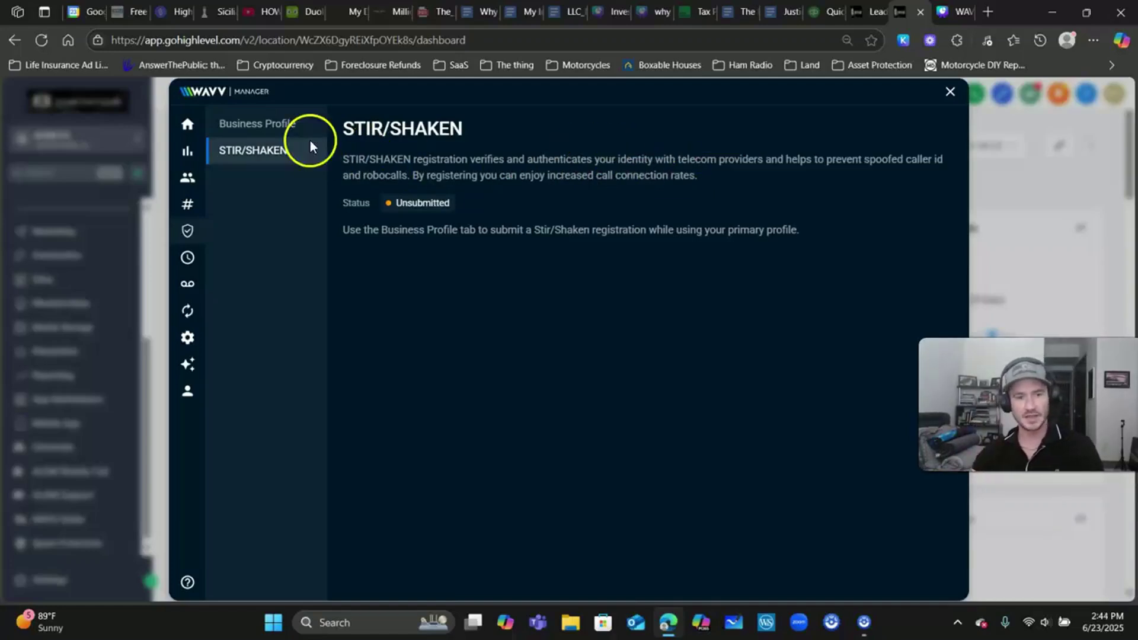
pyautogui.click(275, 126)
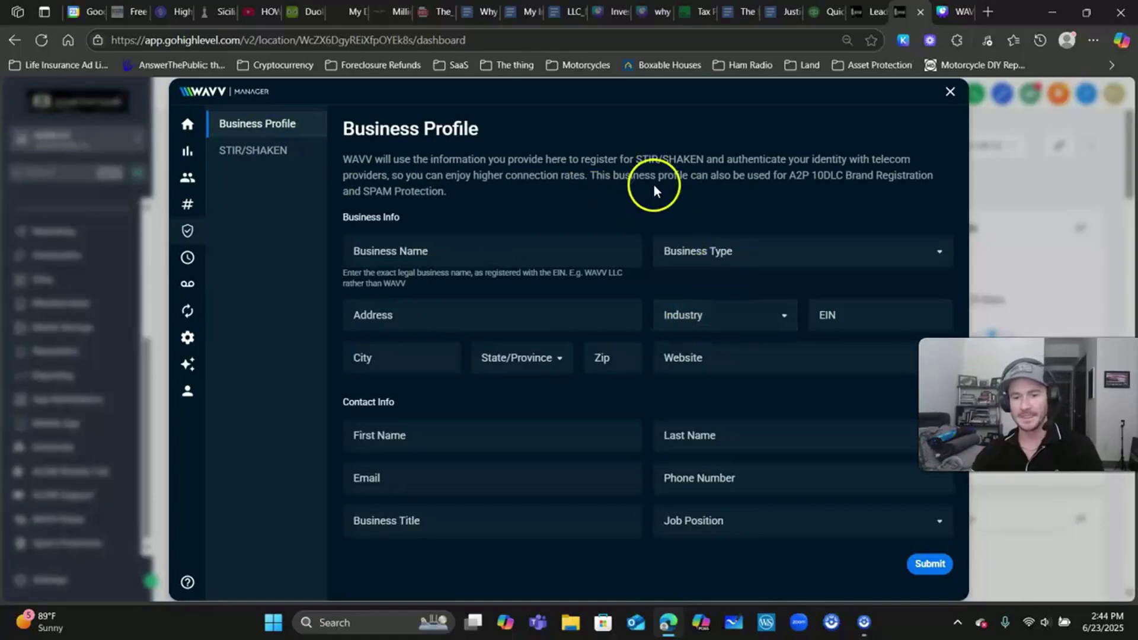
# View the Team Management page and the Team Monitoring page in WAVV Manager
pyautogui.moveTo(198, 214)
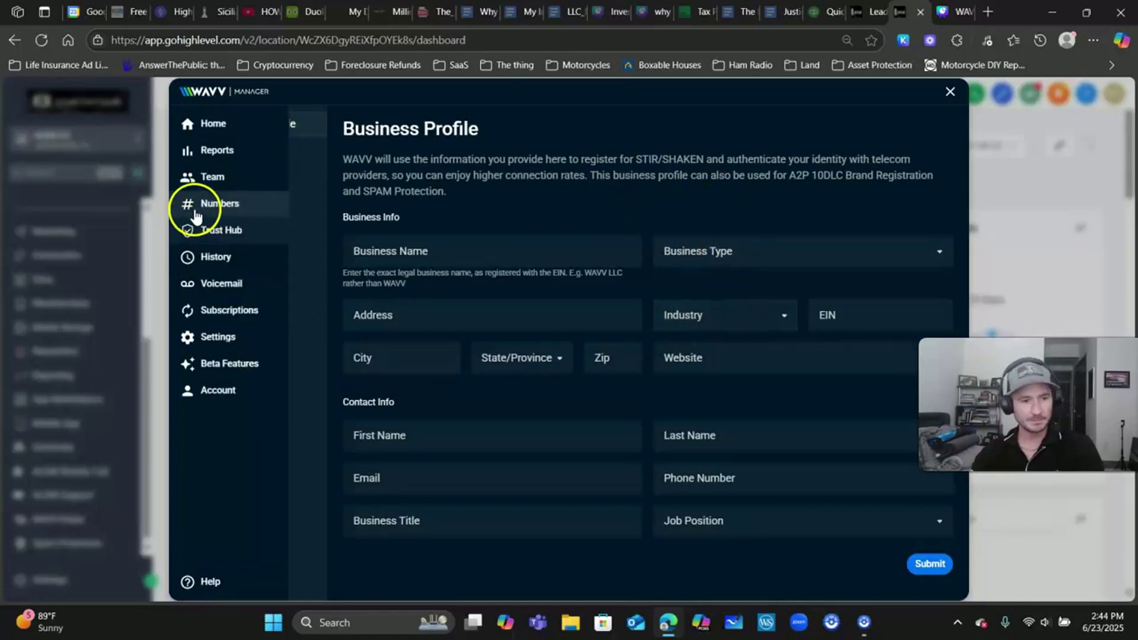
pyautogui.click(214, 181)
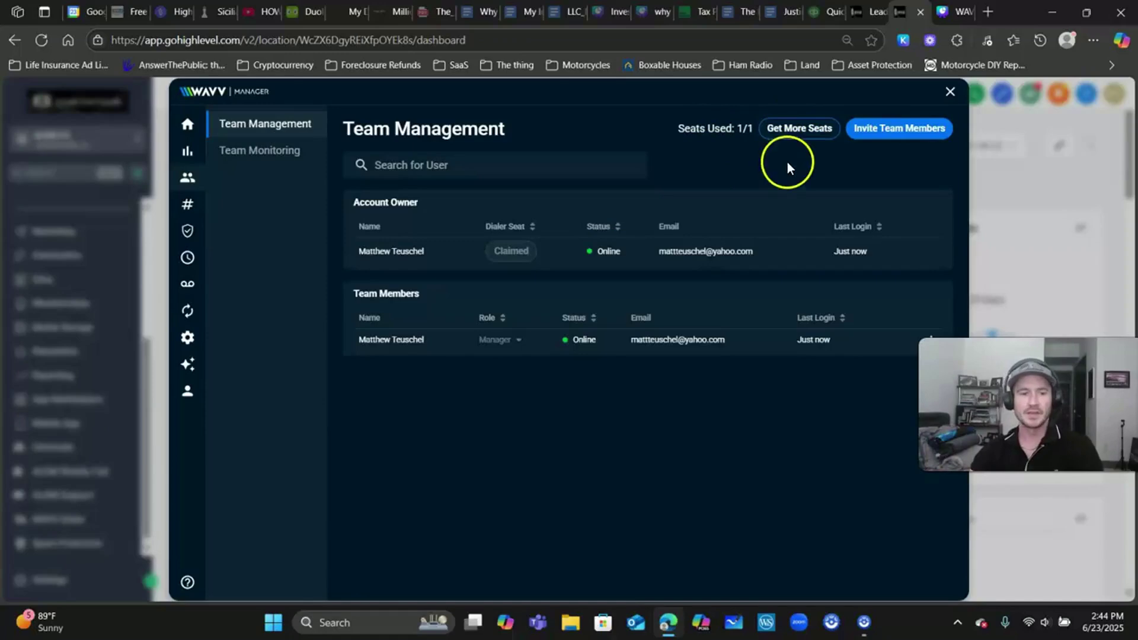
pyautogui.click(272, 155)
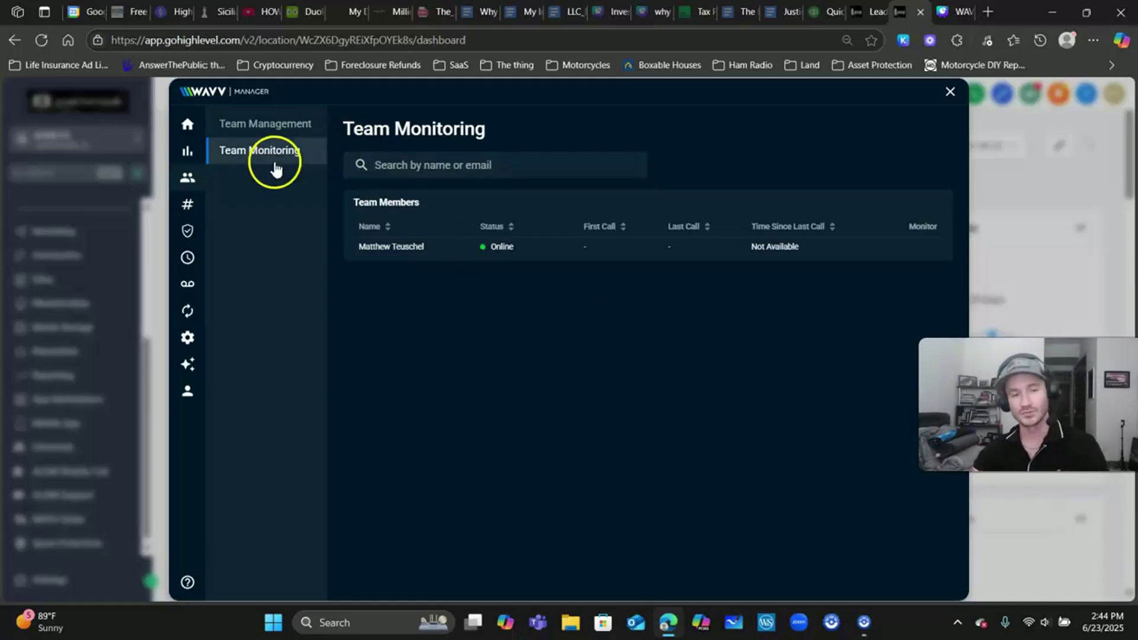
# Start claiming a phone number in WAVV Manager and search the available numbers for area code 904
pyautogui.moveTo(199, 153)
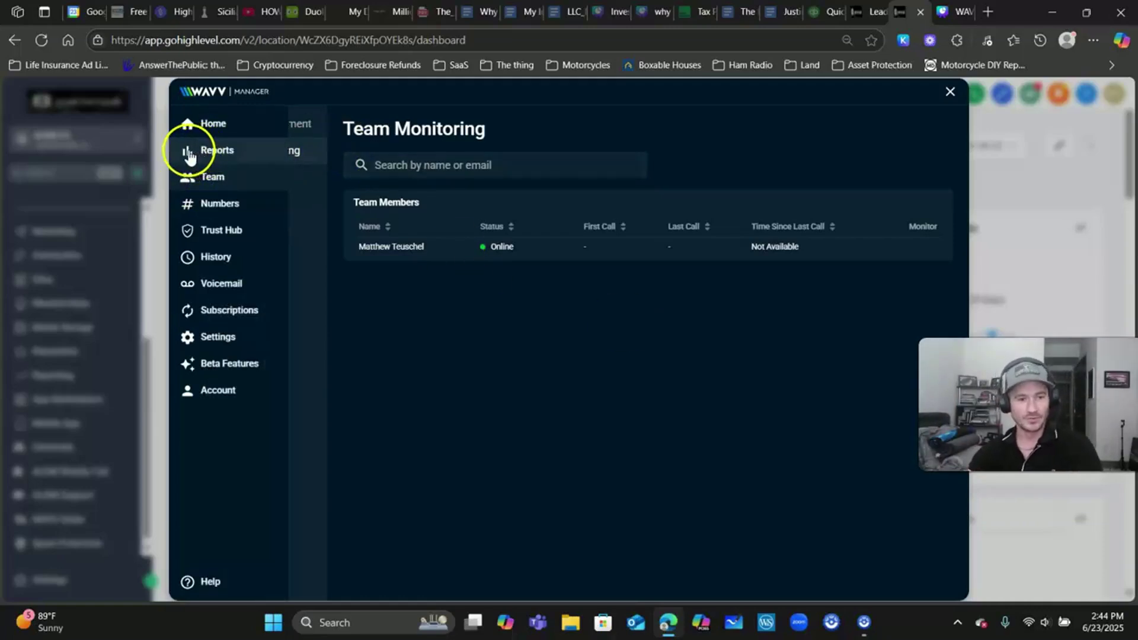
pyautogui.click(222, 206)
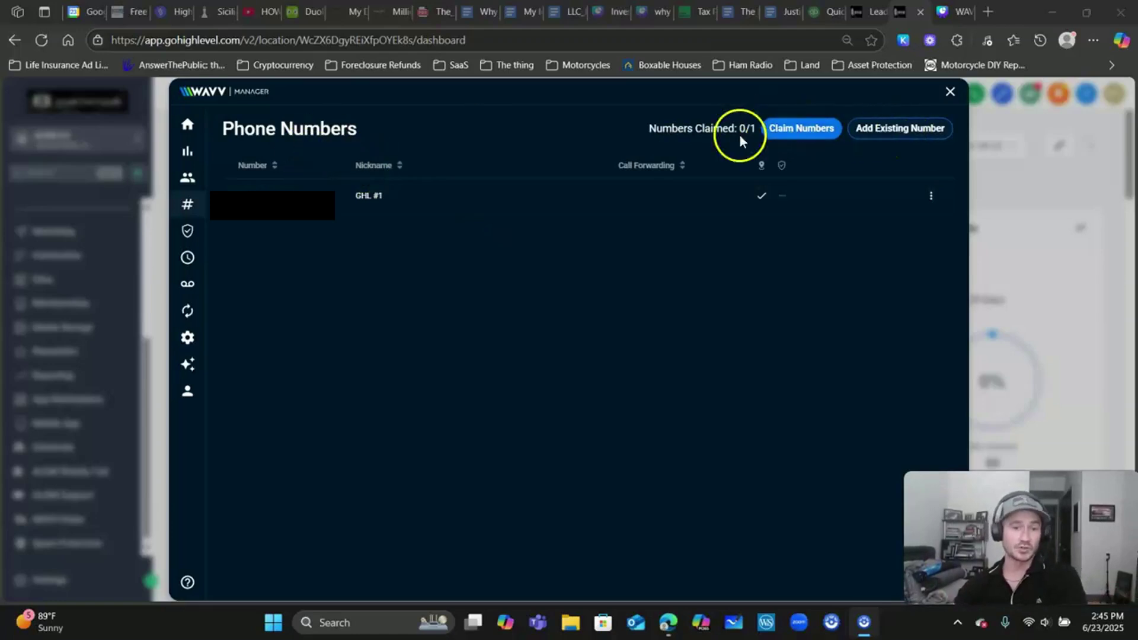
pyautogui.click(787, 139)
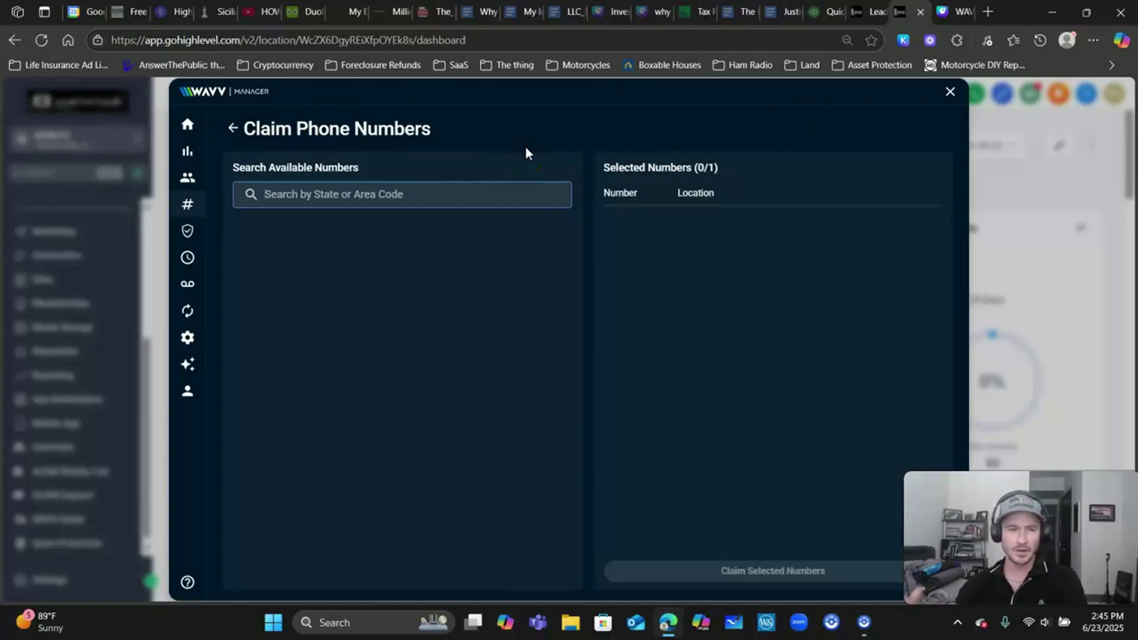
pyautogui.click(421, 197)
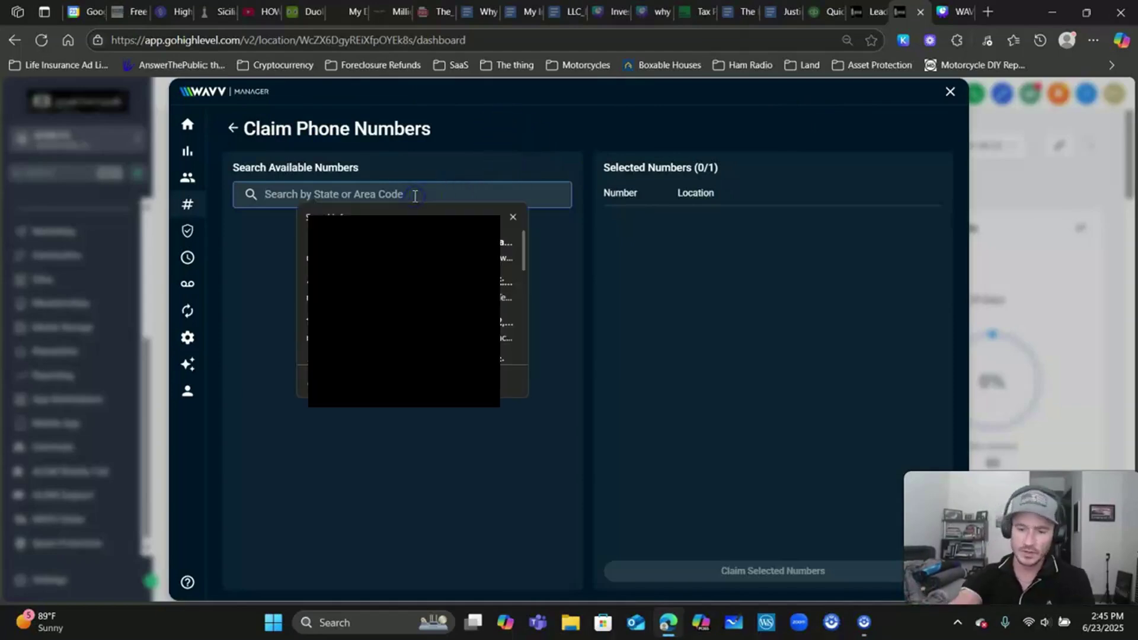
pyautogui.write('904')
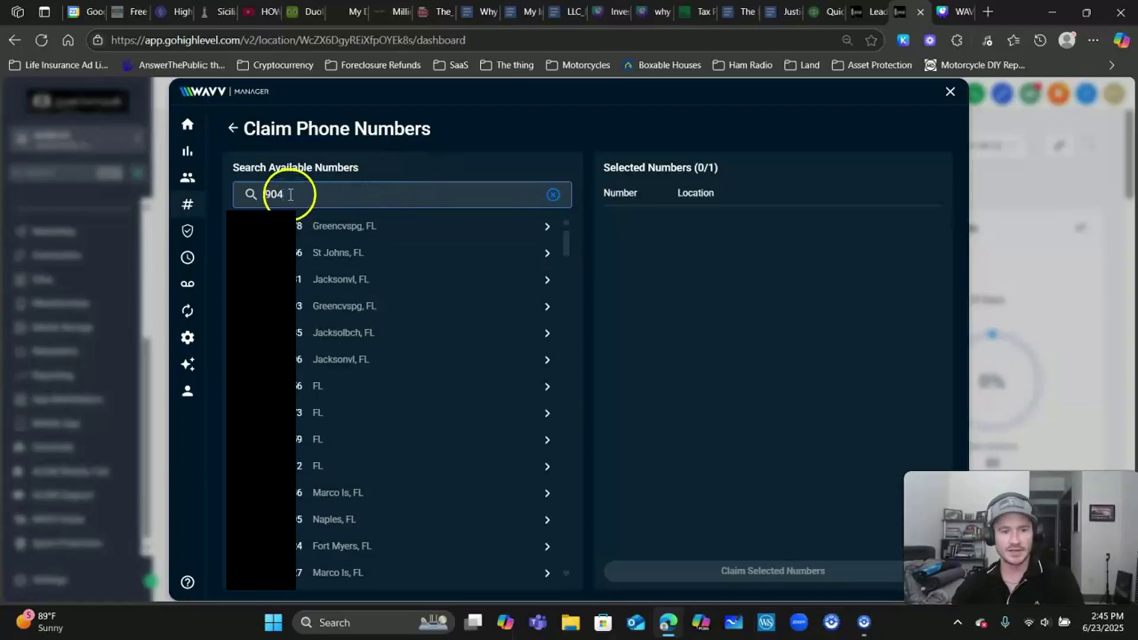
# Browse the available numbers and add the Greencvspg, FL number to the selected numbers
pyautogui.scroll(-3, 343, 261)
pyautogui.scroll(2, 318, 292)
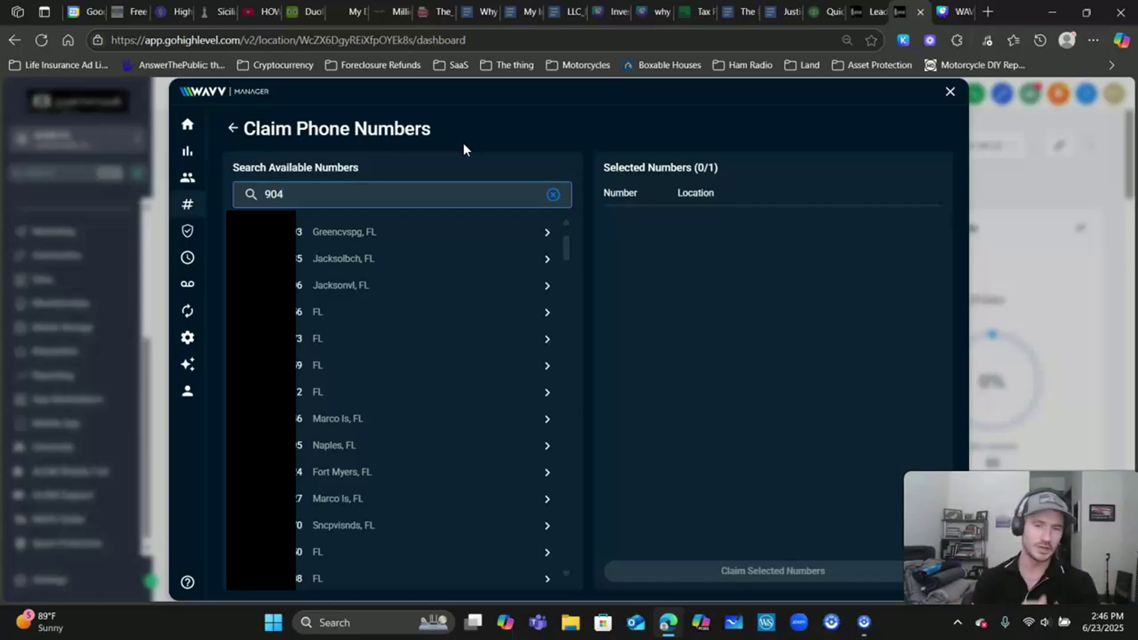
pyautogui.click(872, 381)
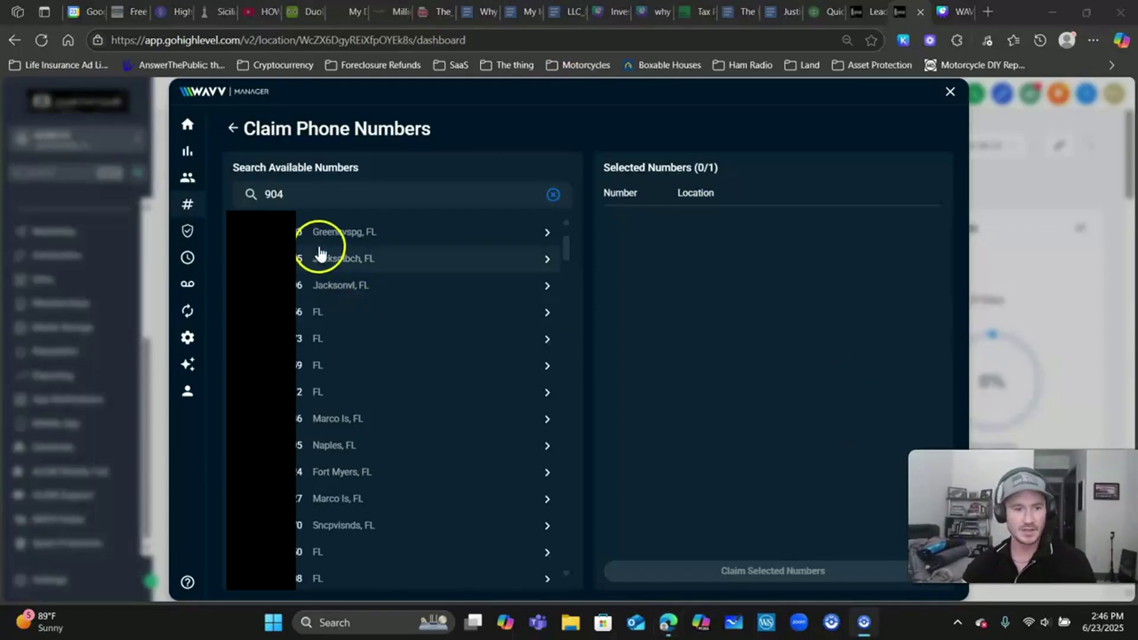
pyautogui.click(320, 244)
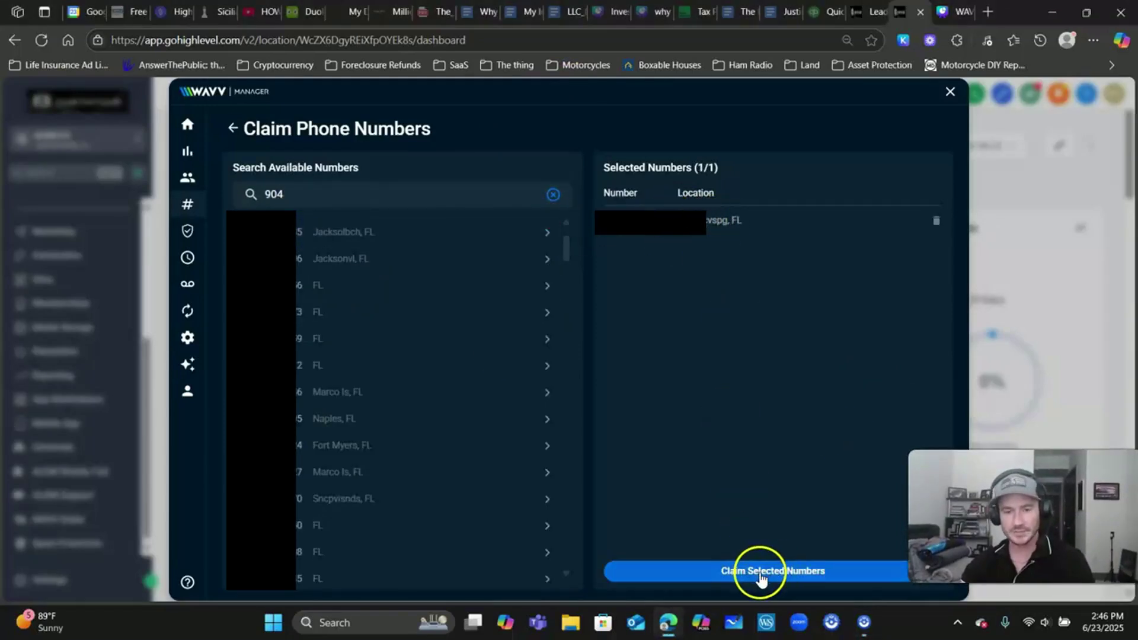
# Open the Dialer Settings in WAVV Manager and examine the Caller ID, Local Presence and Ring Timeout settings
pyautogui.moveTo(191, 220)
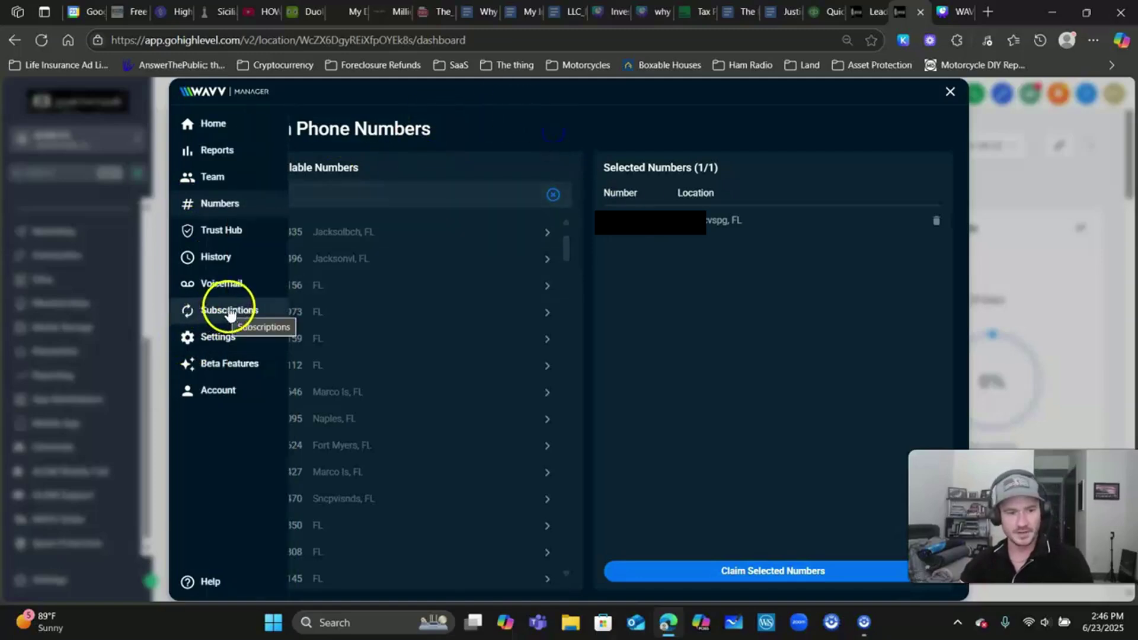
pyautogui.click(224, 339)
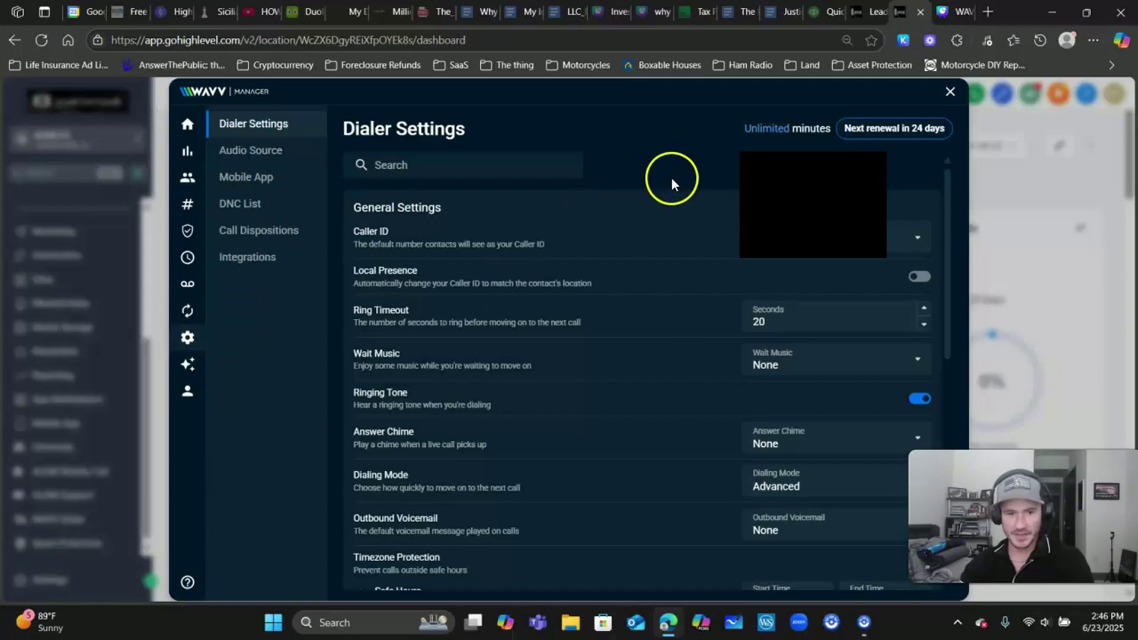
pyautogui.moveTo(919, 279)
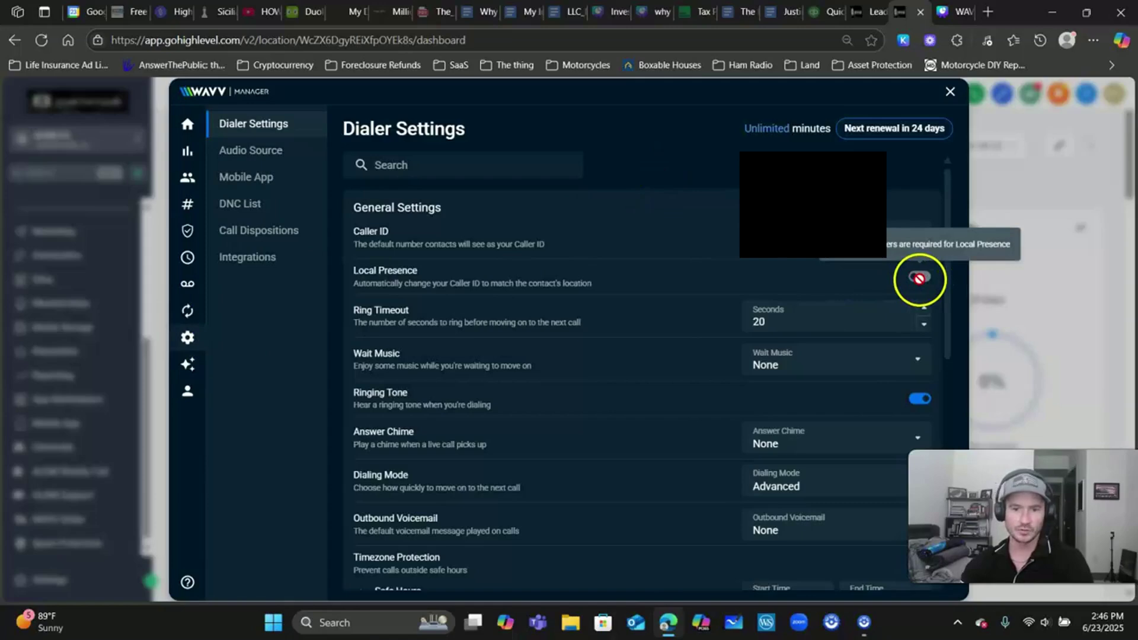
pyautogui.moveTo(405, 285); pyautogui.dragTo(446, 286)
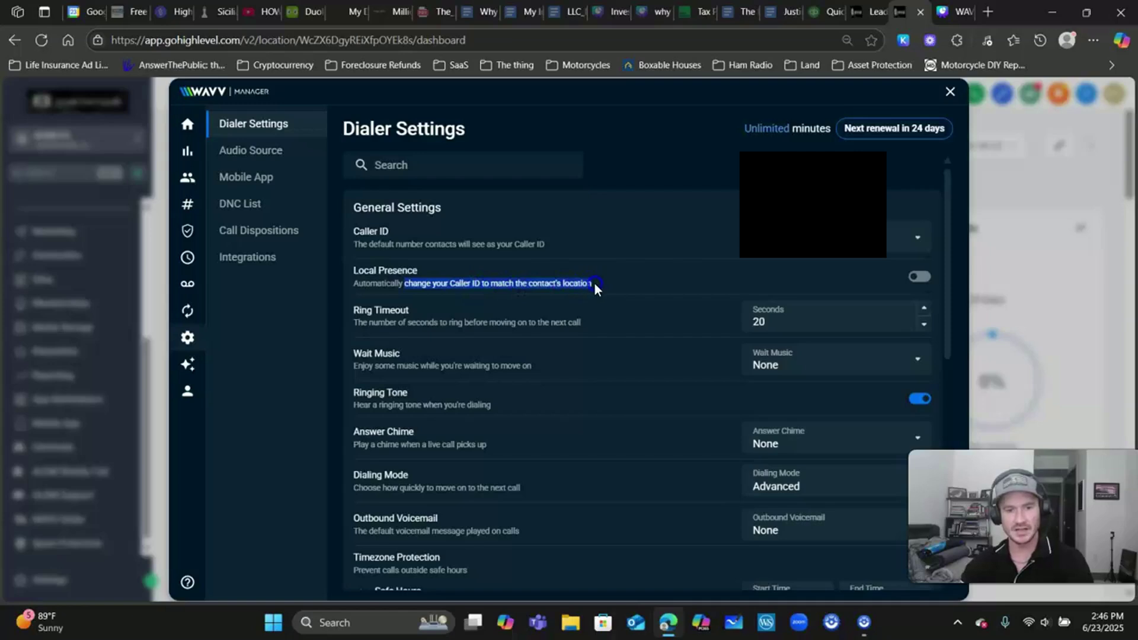
pyautogui.moveTo(918, 278)
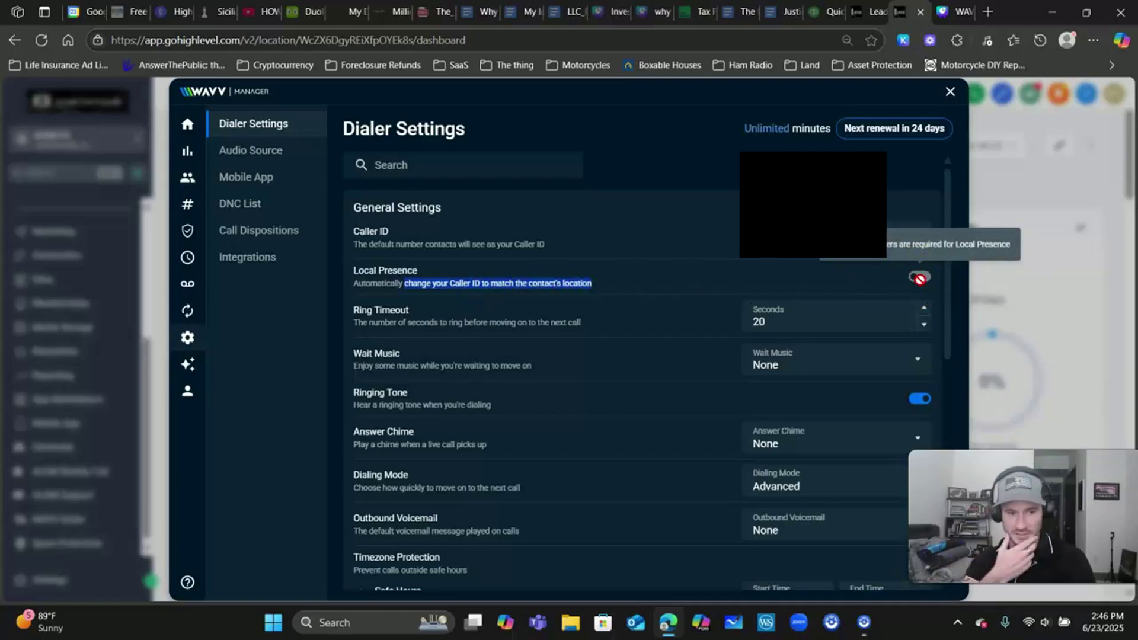
pyautogui.scroll(-1, 642, 315)
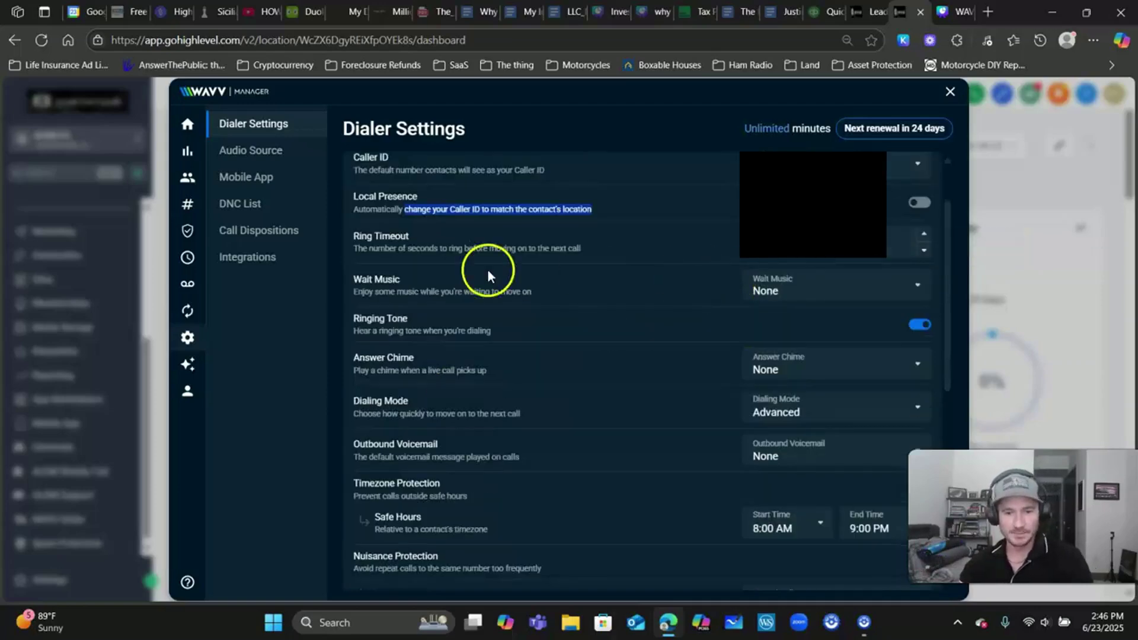
pyautogui.click(404, 253)
pyautogui.click(783, 244)
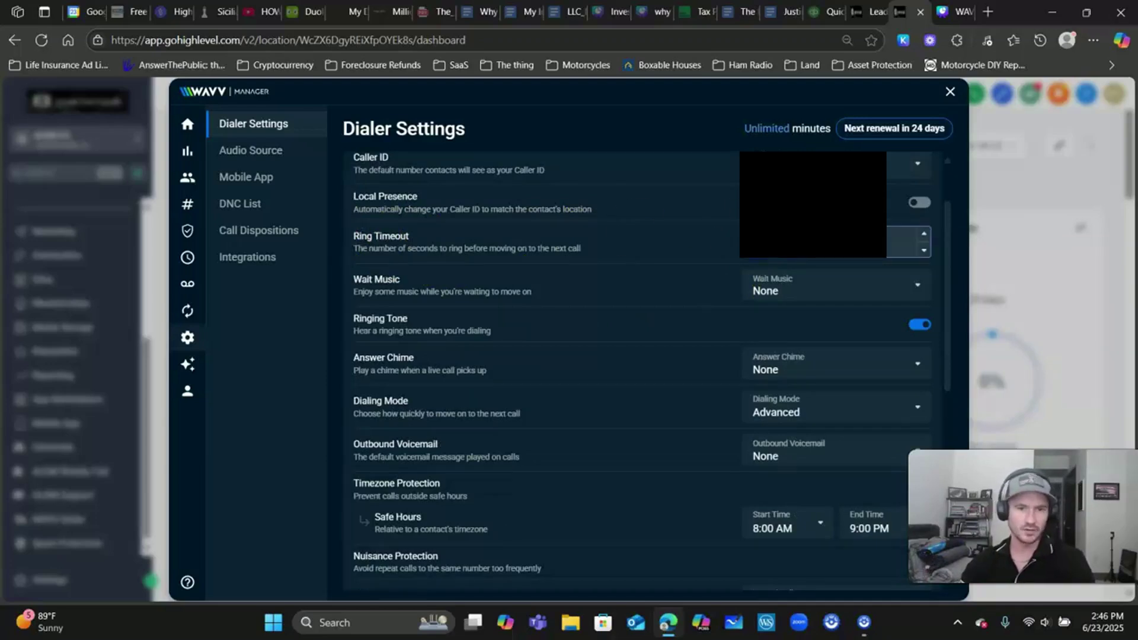
pyautogui.click(689, 242)
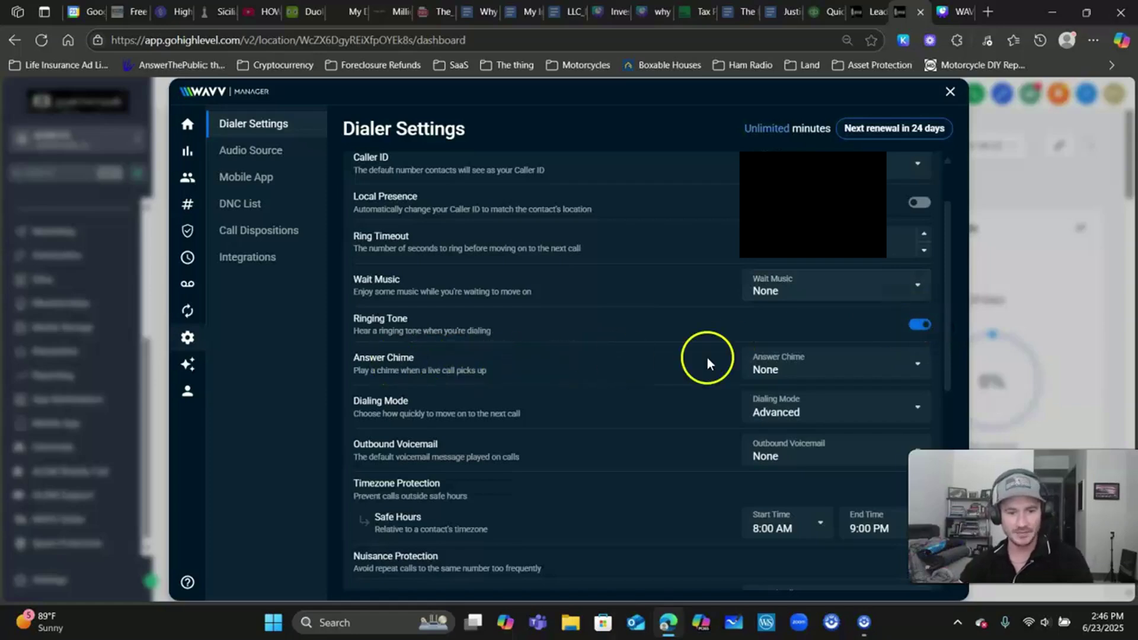
# Examine the remaining dialer settings, including Timezone Protection, Jump to Contact and the available Dialing Lines options
pyautogui.scroll(-2, 517, 282)
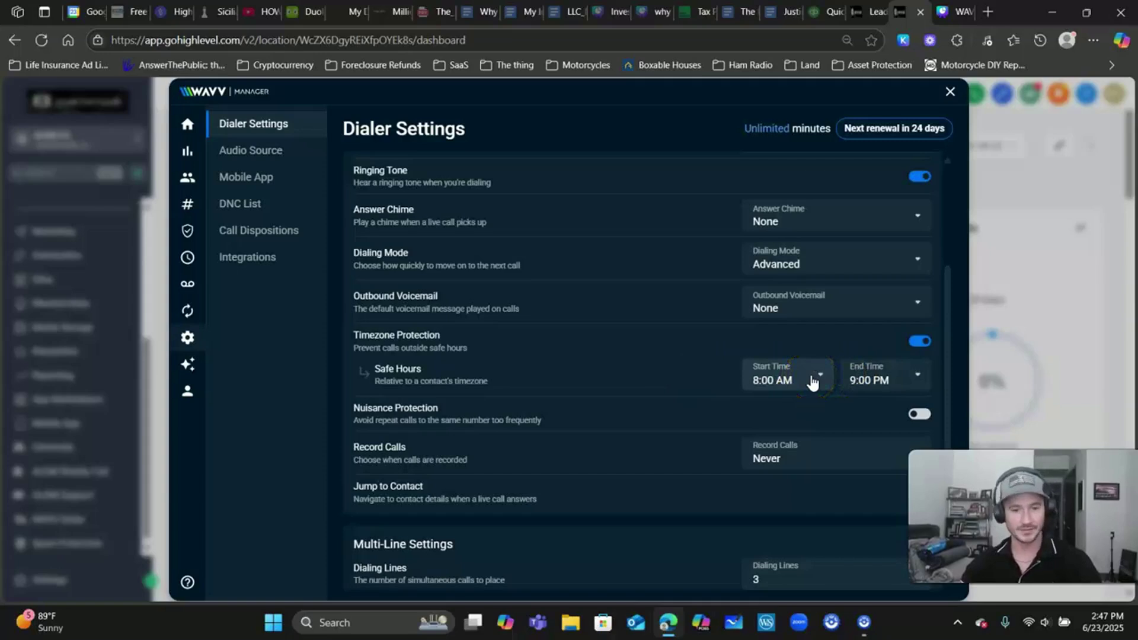
pyautogui.scroll(-2, 685, 355)
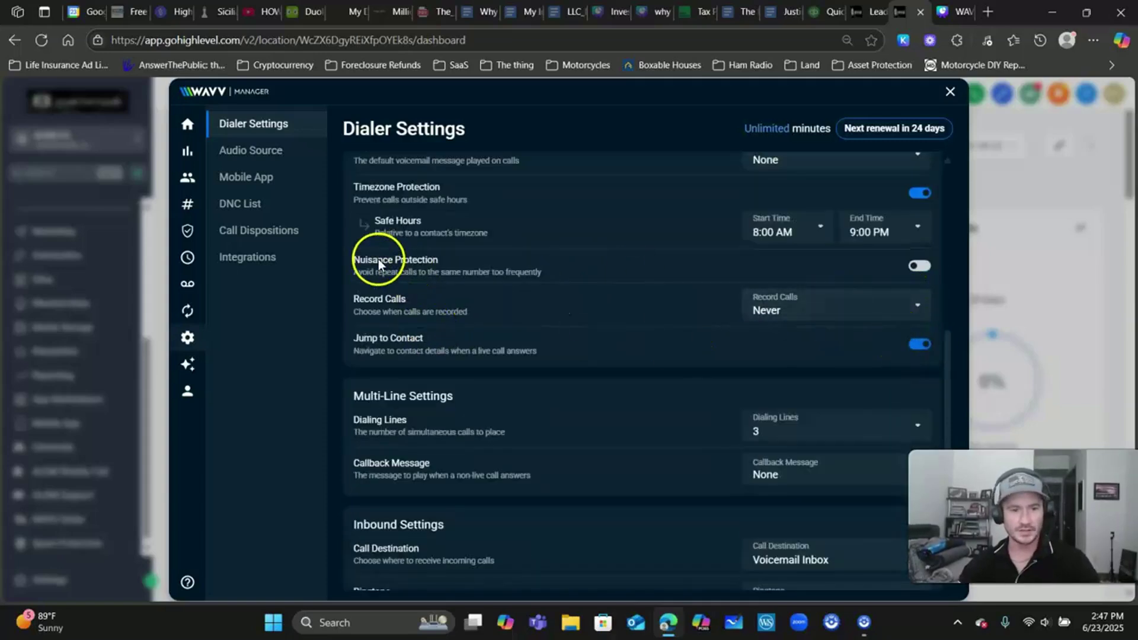
pyautogui.click(919, 349)
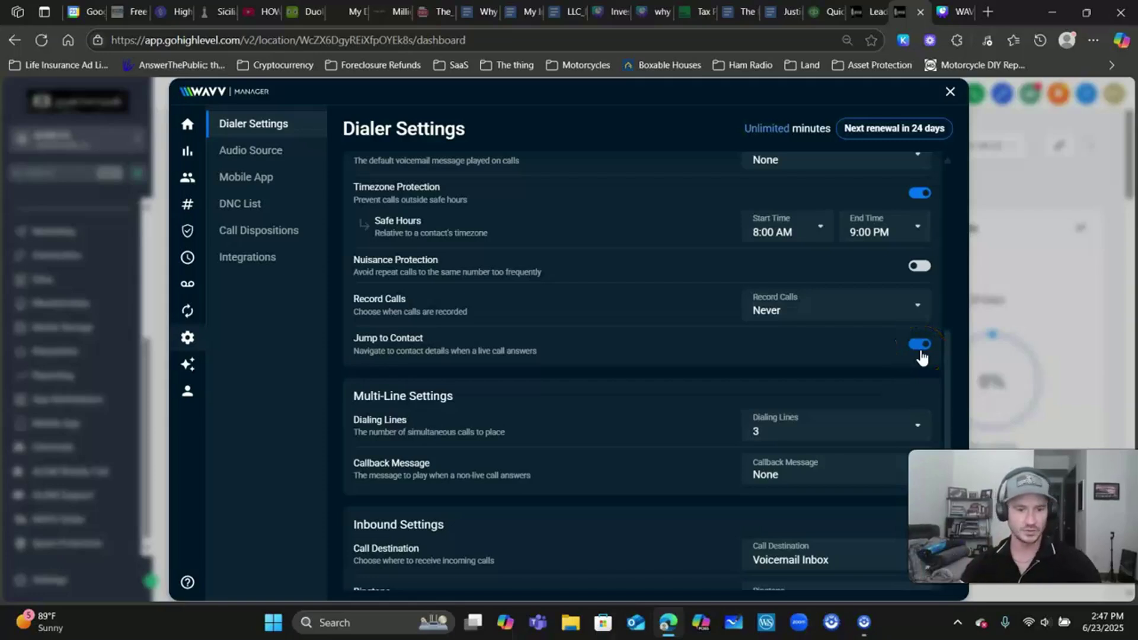
pyautogui.click(913, 344)
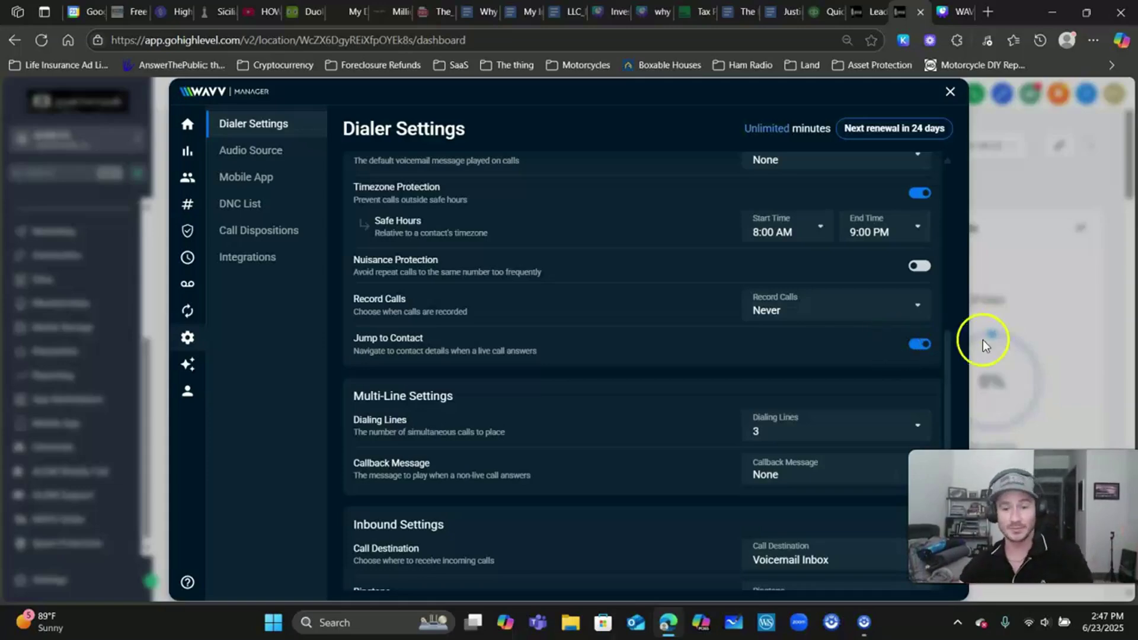
pyautogui.scroll(-1, 729, 320)
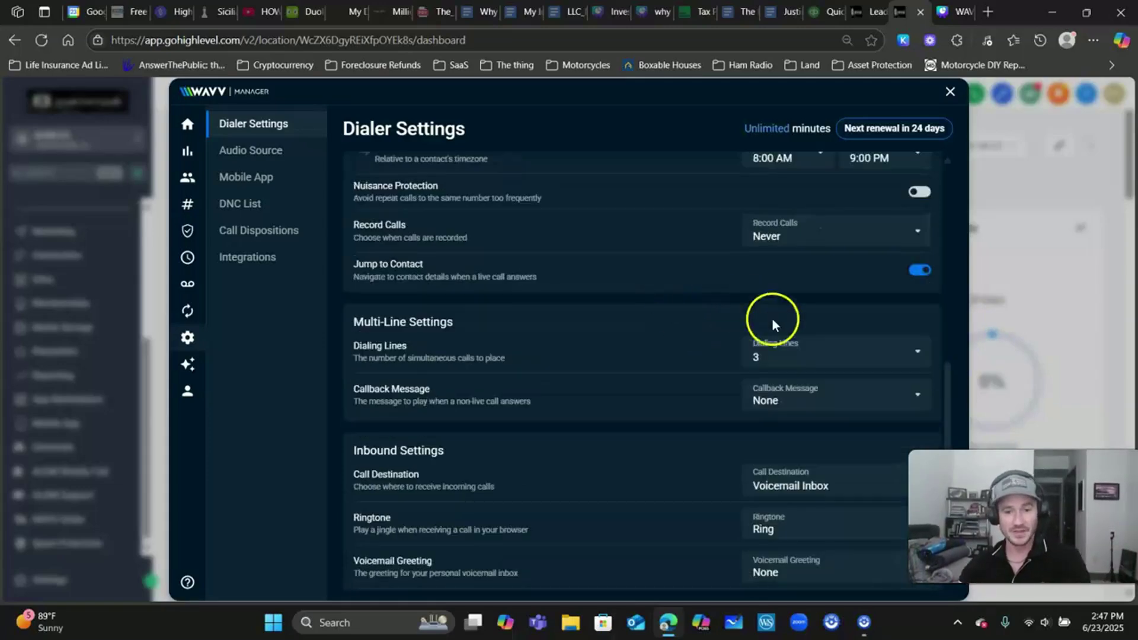
pyautogui.click(916, 354)
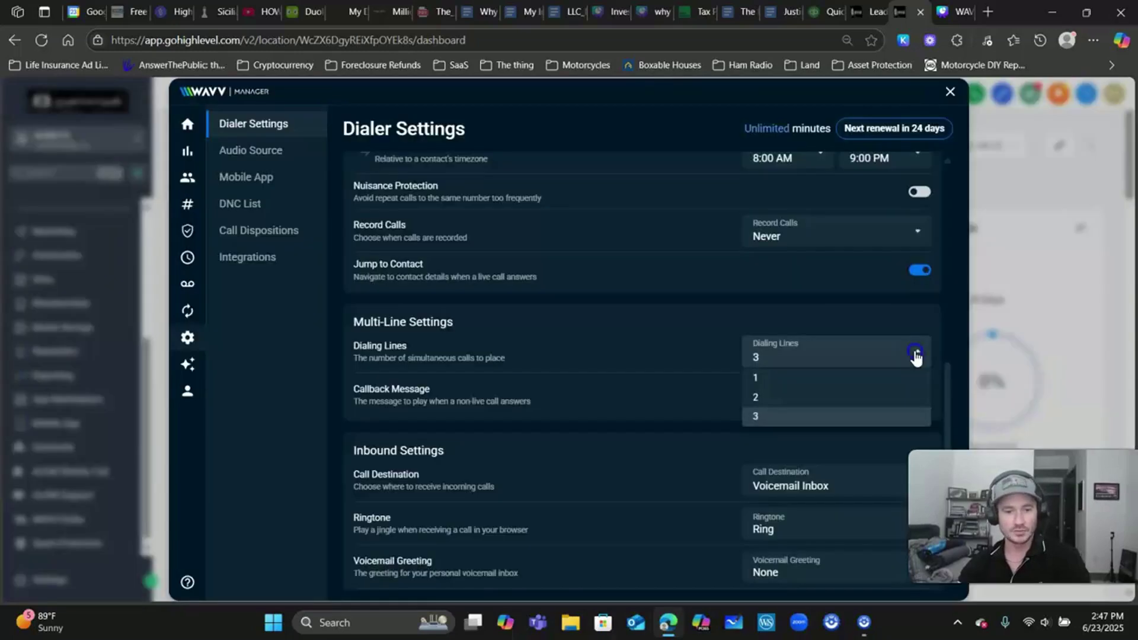
pyautogui.click(916, 354)
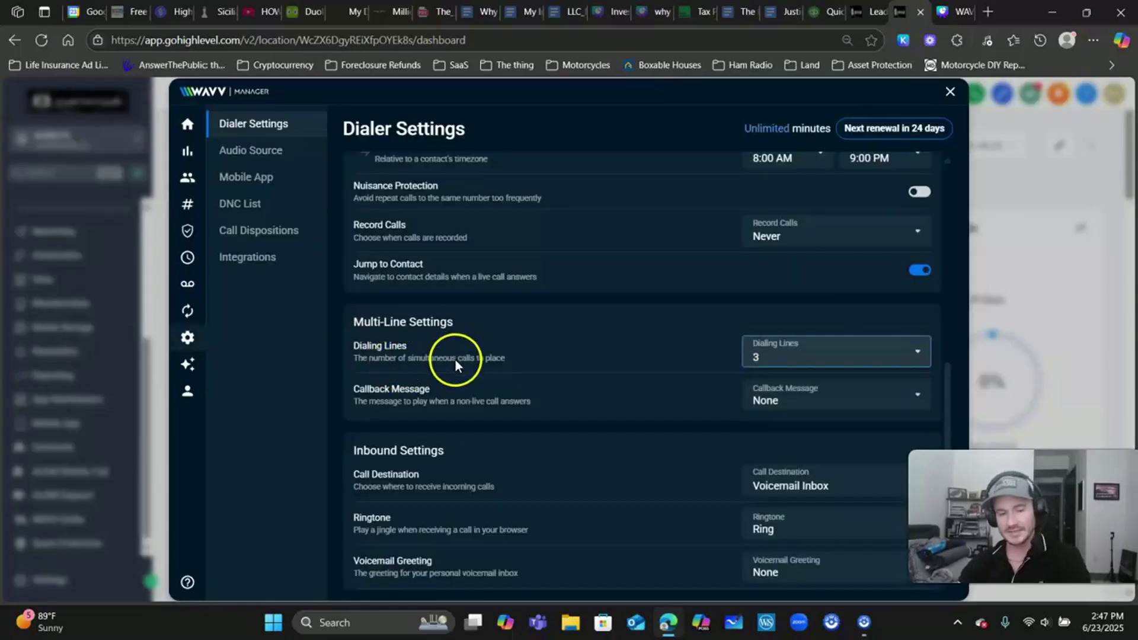
pyautogui.scroll(-1, 671, 334)
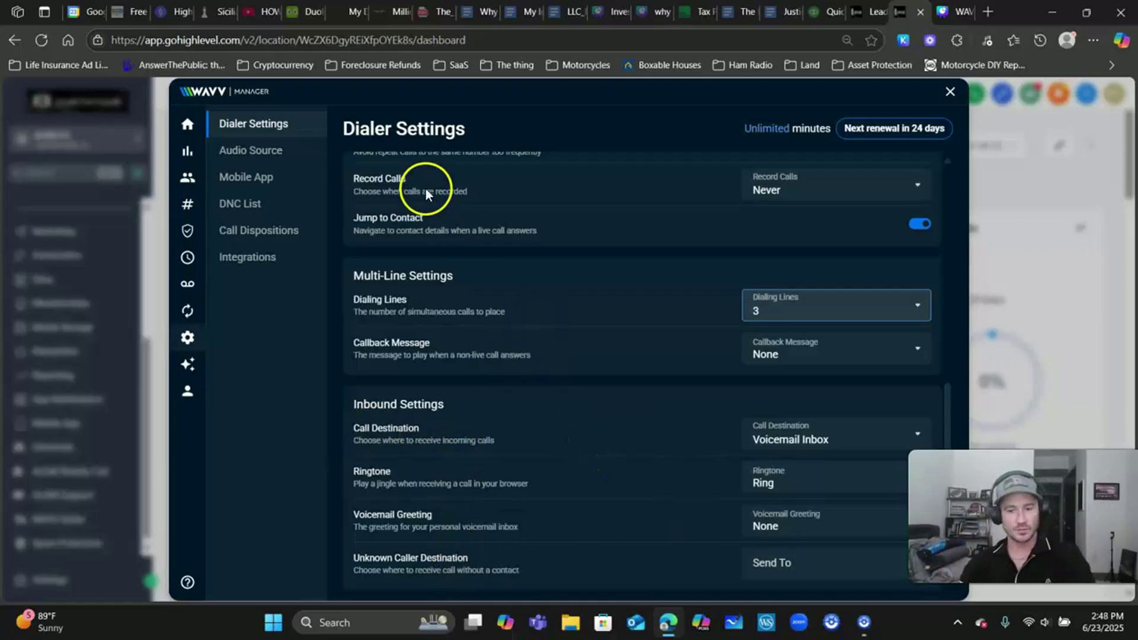
# View the Audio Source settings and the DNC List page
pyautogui.click(265, 151)
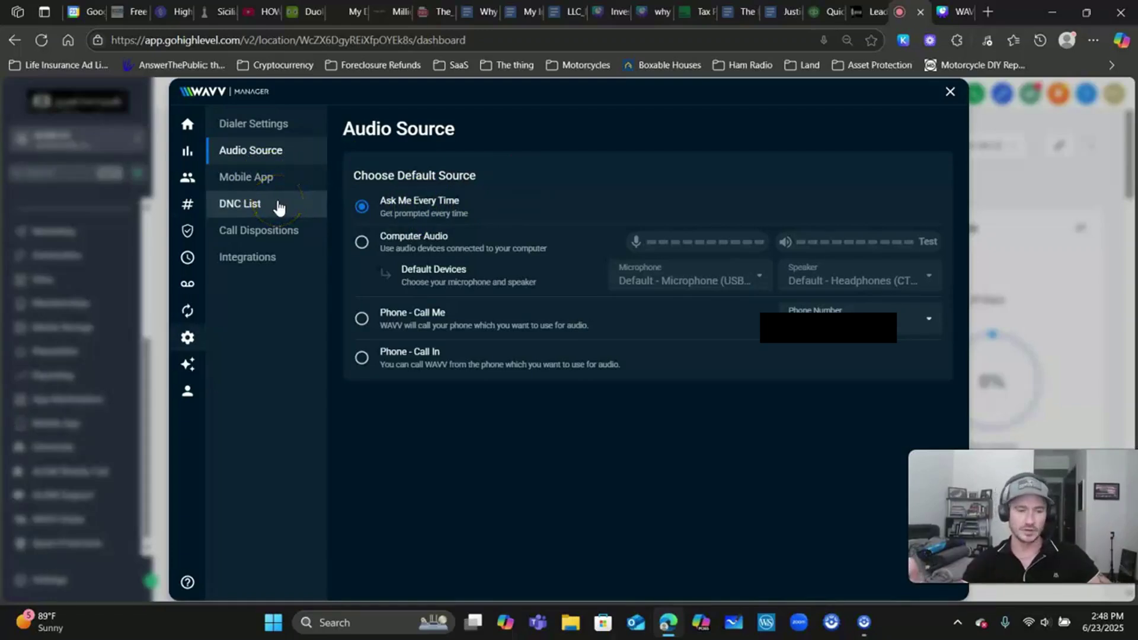
pyautogui.click(257, 207)
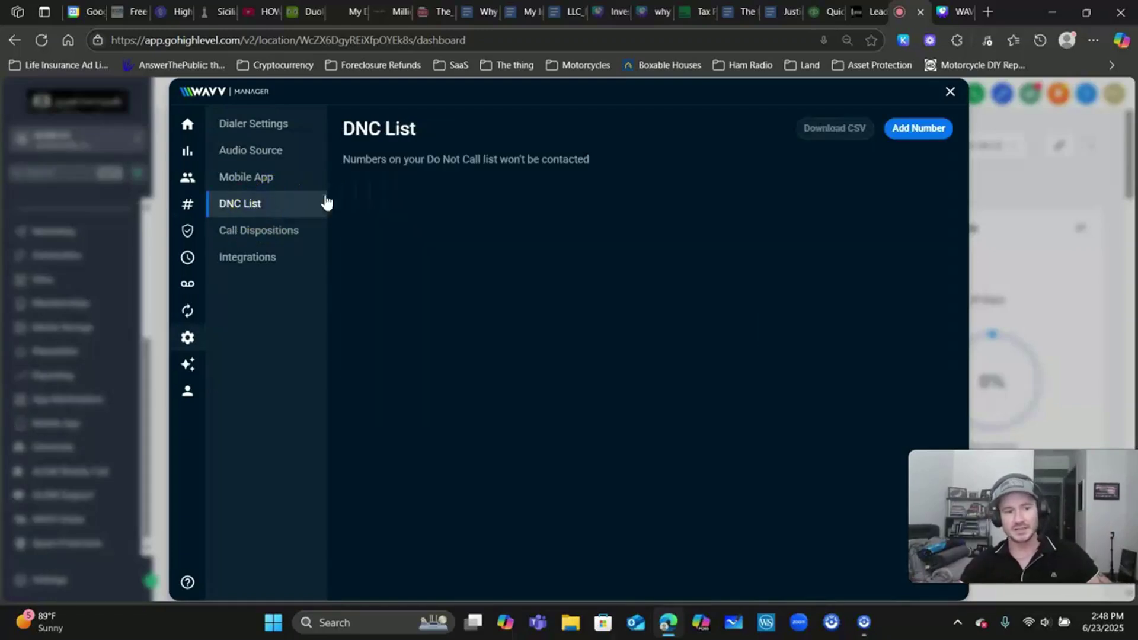
pyautogui.click(261, 237)
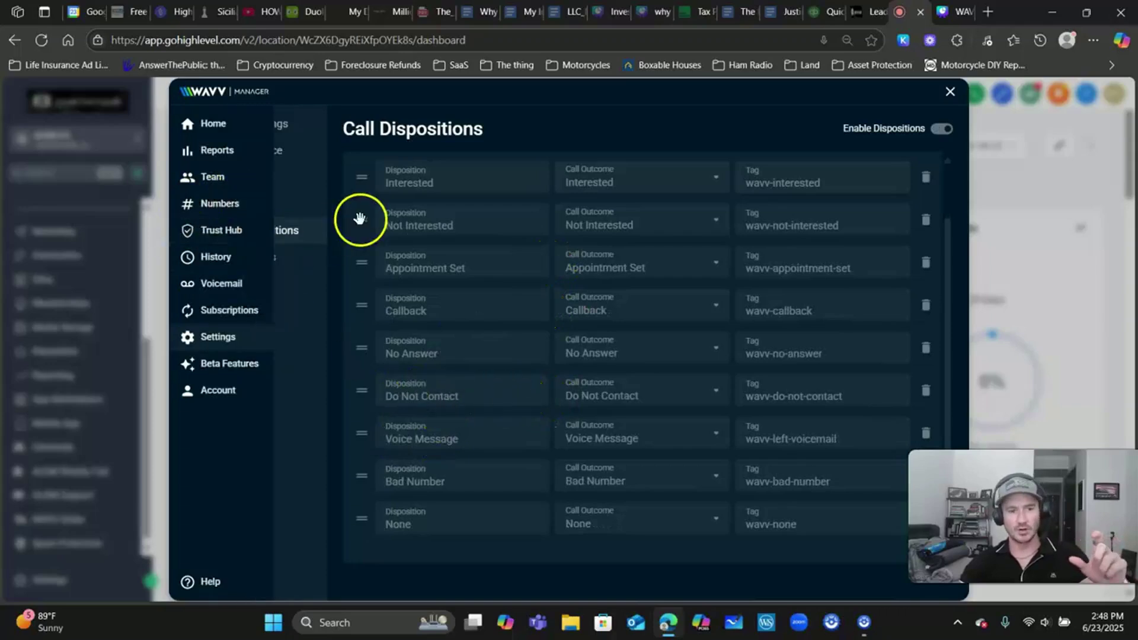
pyautogui.click(272, 216)
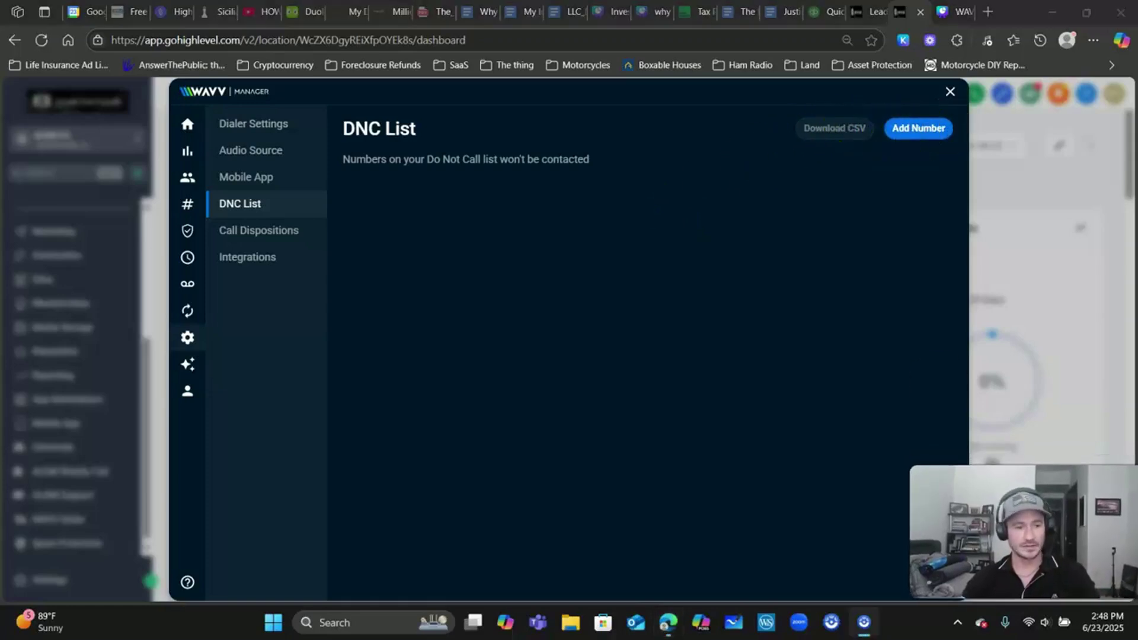
# Examine the Call Dispositions list with its call outcomes and tags
pyautogui.click(266, 239)
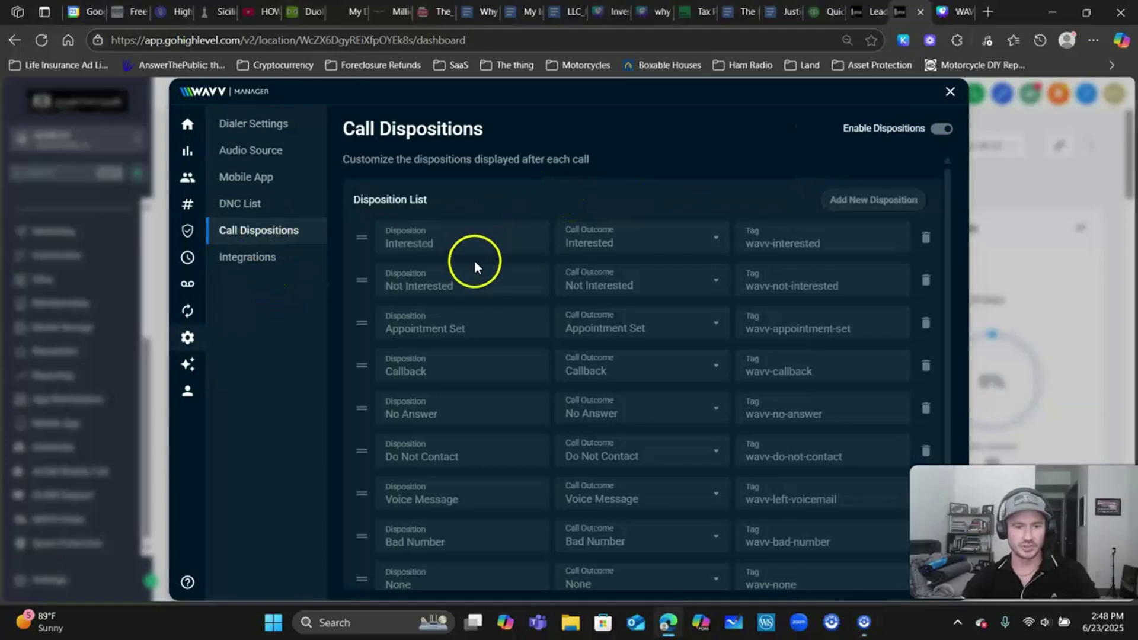
pyautogui.scroll(-2, 480, 261)
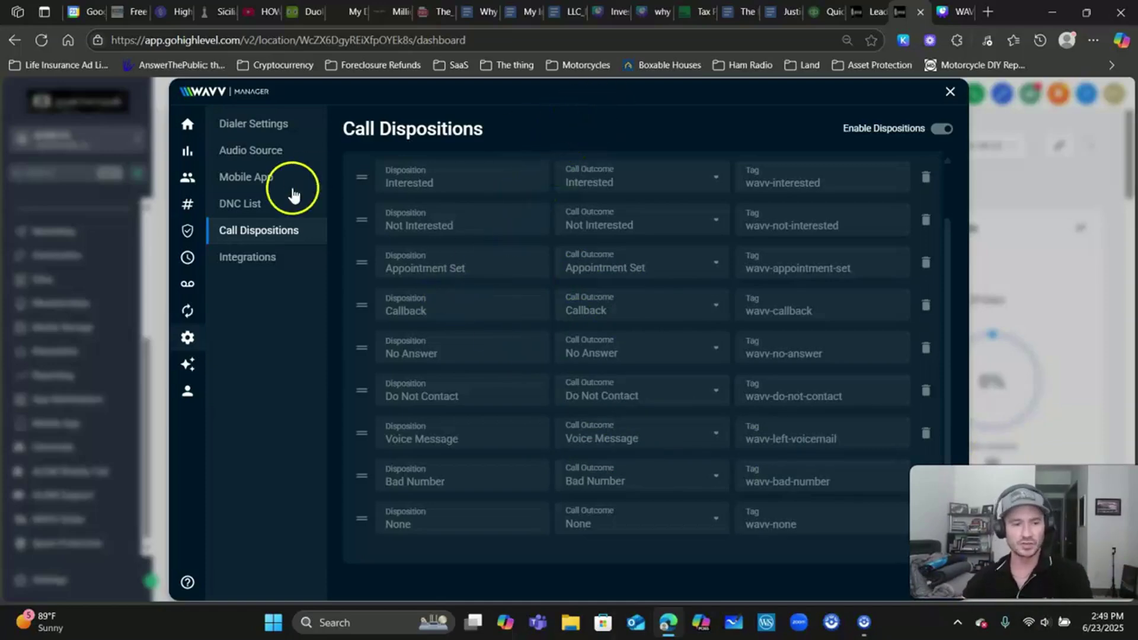
pyautogui.moveTo(186, 237)
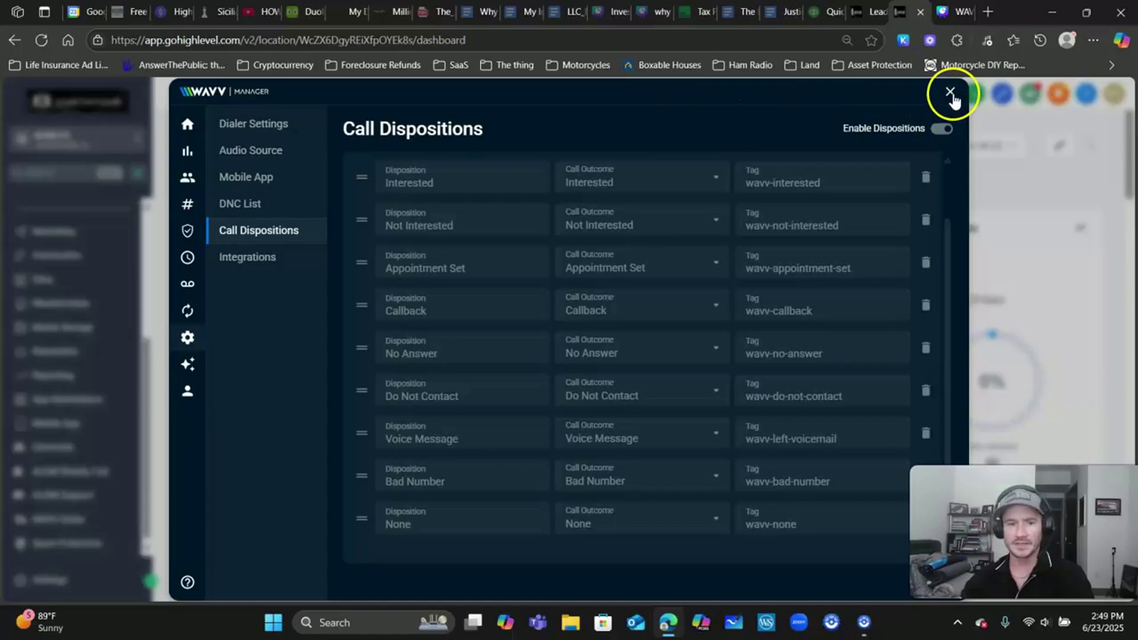
# Close WAVV Manager and open the "test" smart list in Contacts
pyautogui.click(950, 92)
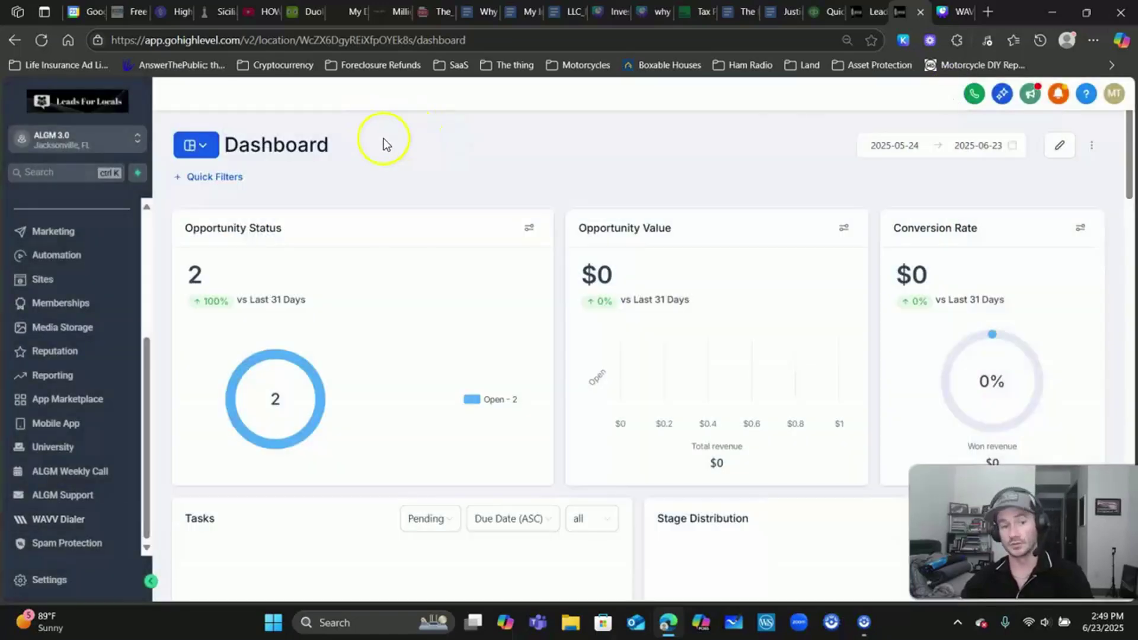
pyautogui.scroll(4, 135, 350)
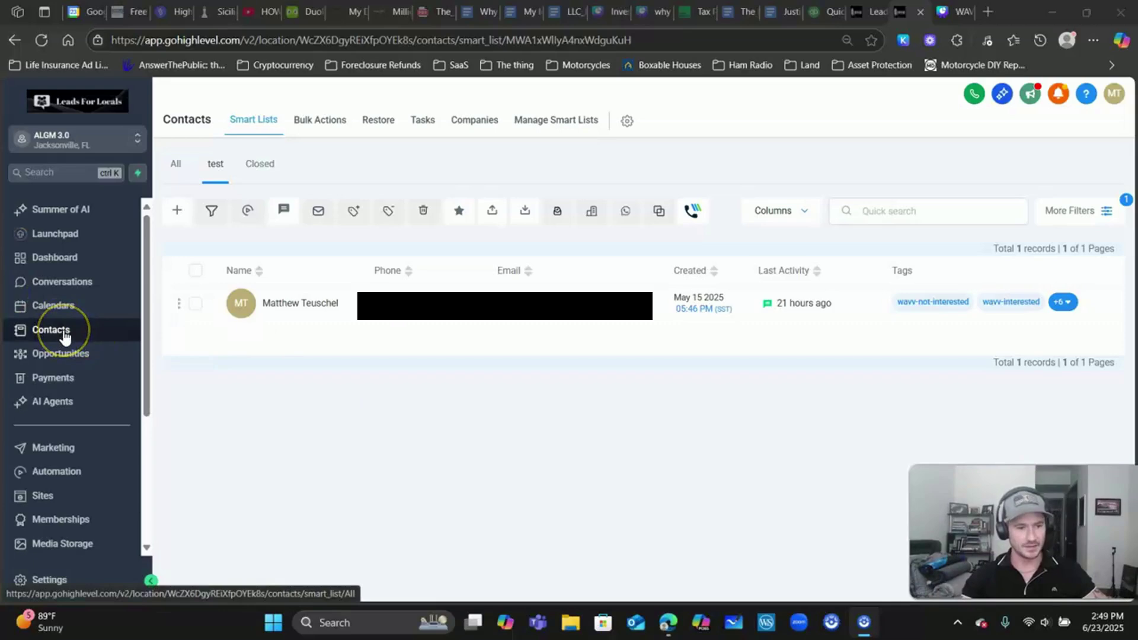
pyautogui.click(77, 362)
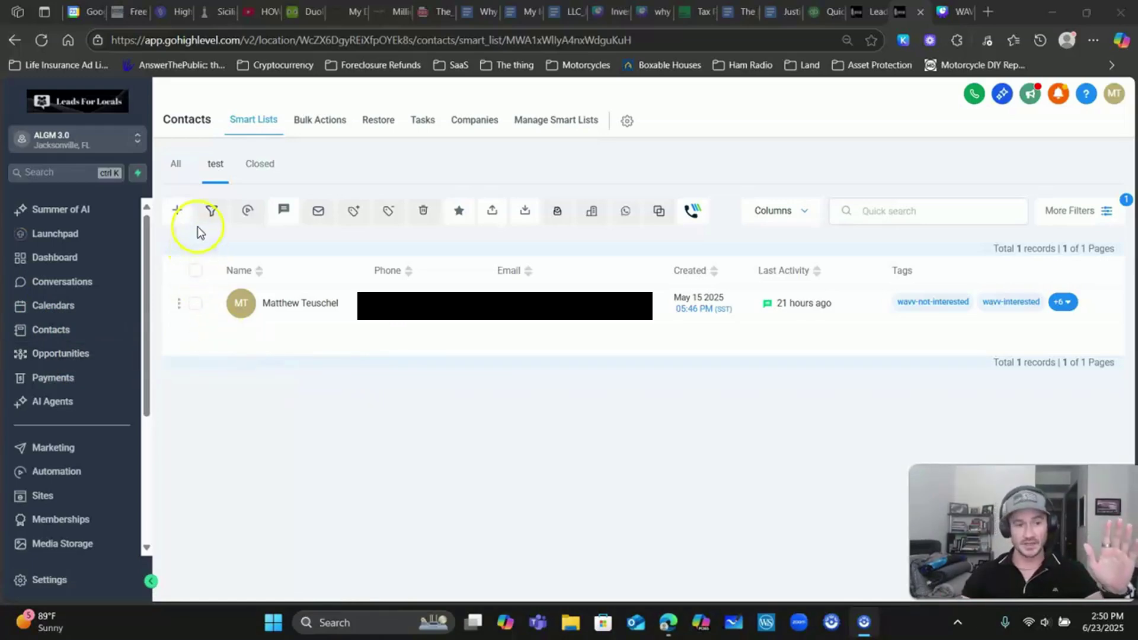
# Select all contacts in the "test" smart list, launch the WAVV dialer for them and reposition the dialer window
pyautogui.click(196, 272)
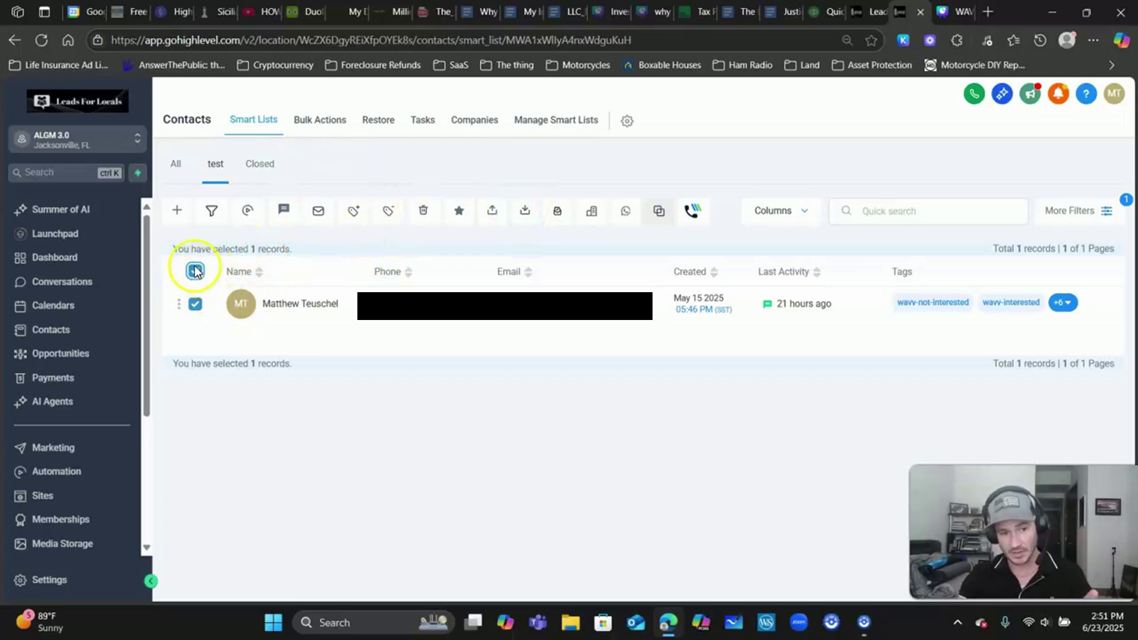
pyautogui.click(695, 215)
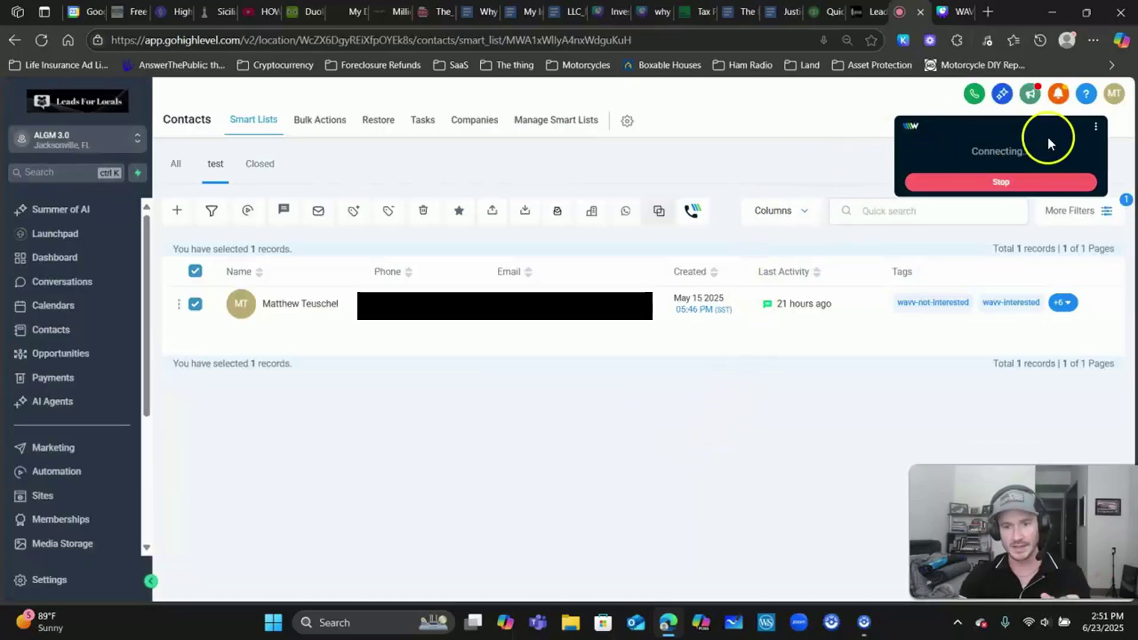
pyautogui.moveTo(1064, 131); pyautogui.dragTo(891, 100)
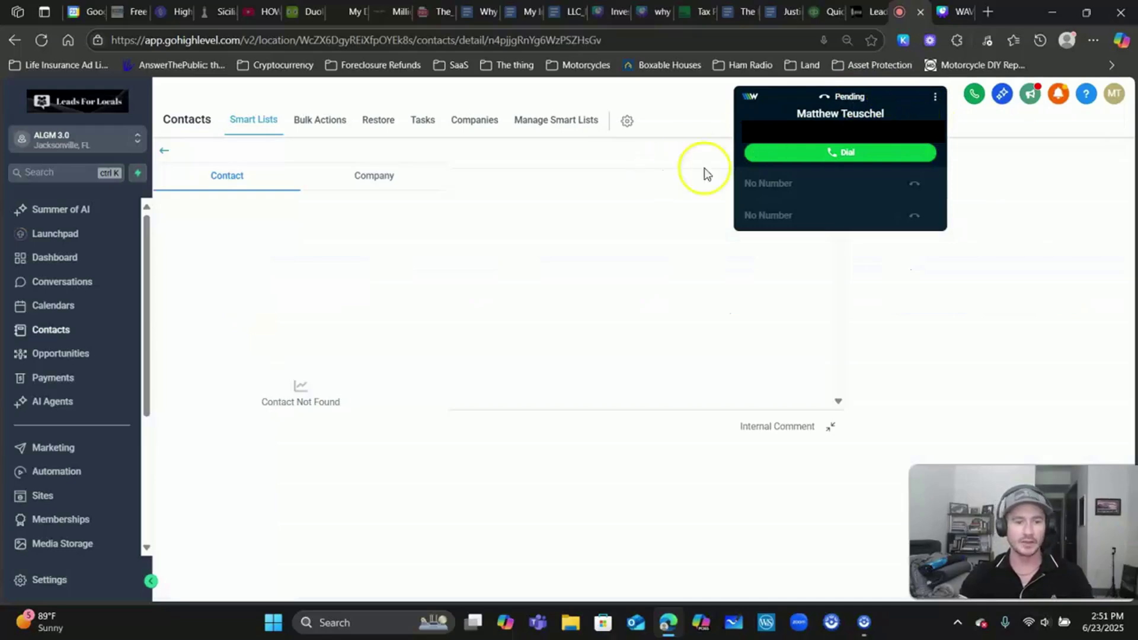
pyautogui.click(910, 126)
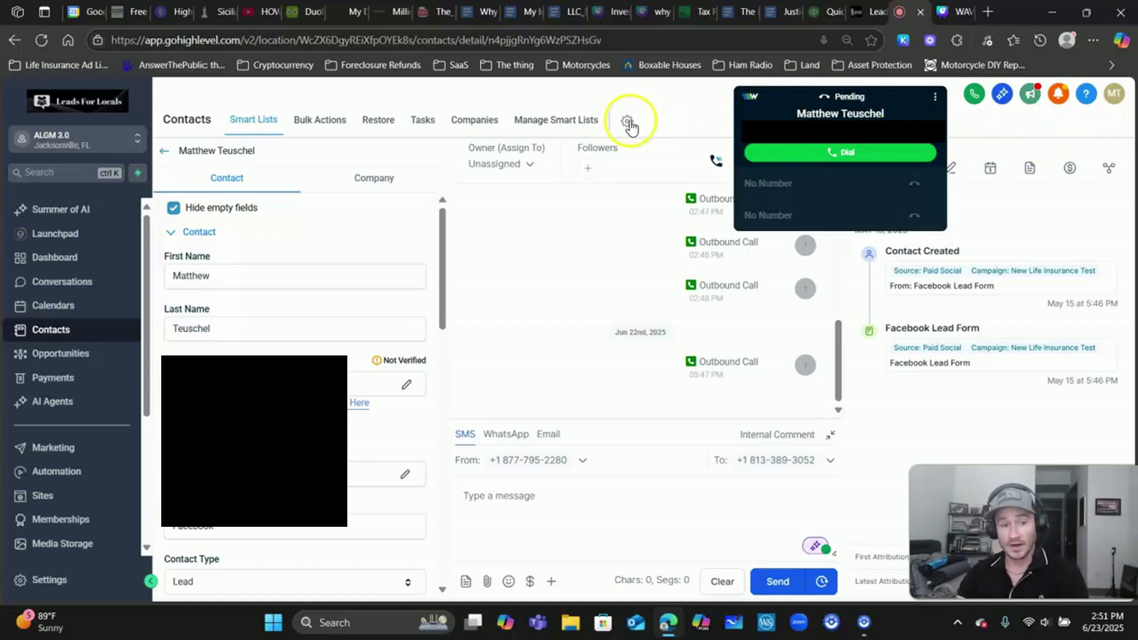
# Dial the contact and save the call with the Not Interested disposition and the note "testsdgsdgsdgxdgdx"
pyautogui.click(848, 154)
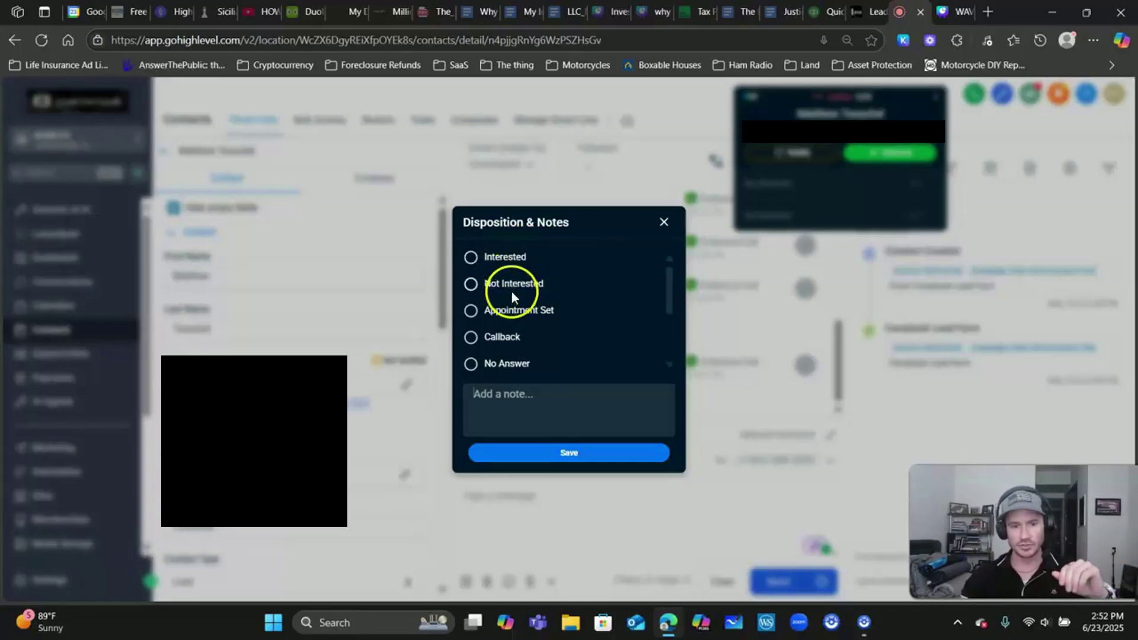
pyautogui.click(514, 286)
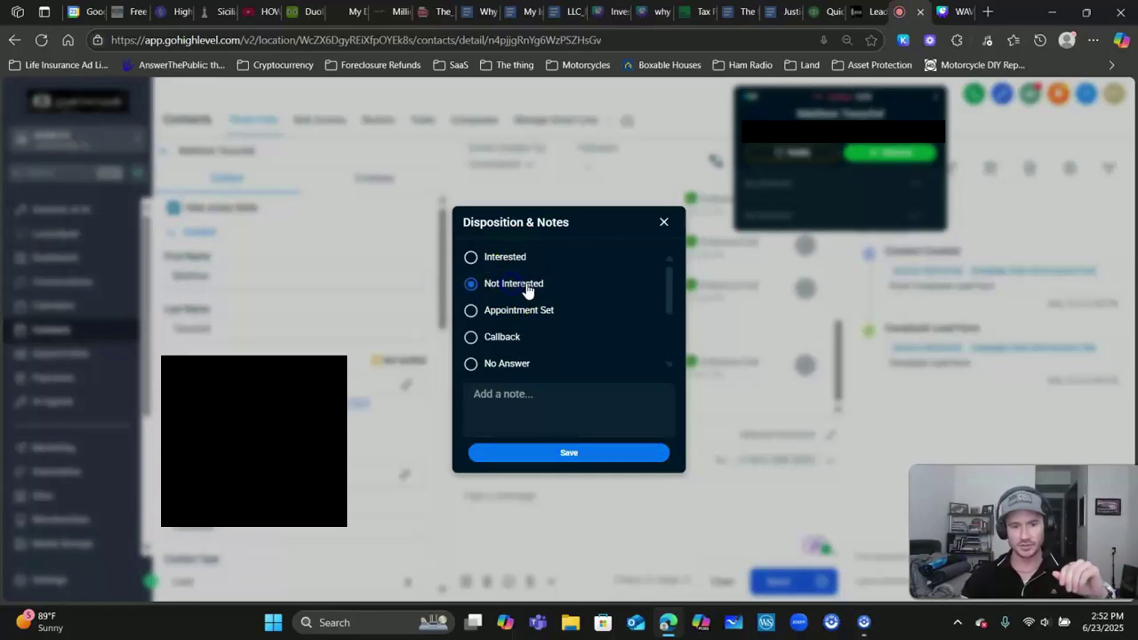
pyautogui.click(525, 404)
pyautogui.write('testsdgsdgsdgxdgdx')
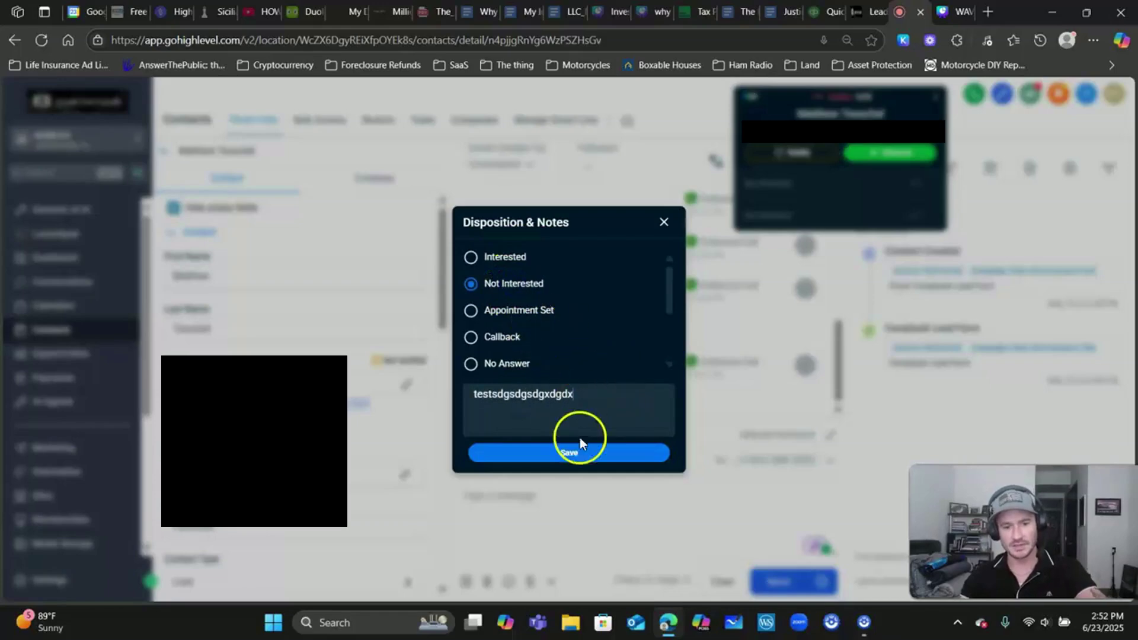
pyautogui.click(580, 439)
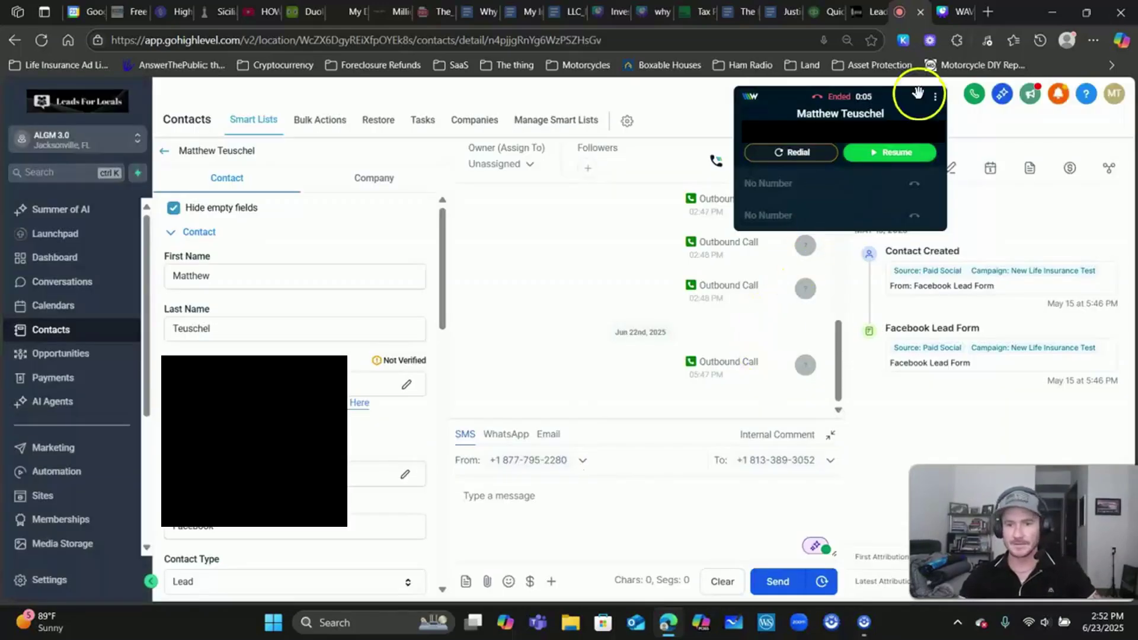
# Close the WAVV dialer and review the latest WAVV call note in the contact's Notes, including its disposition, tag and note text
pyautogui.click(934, 96)
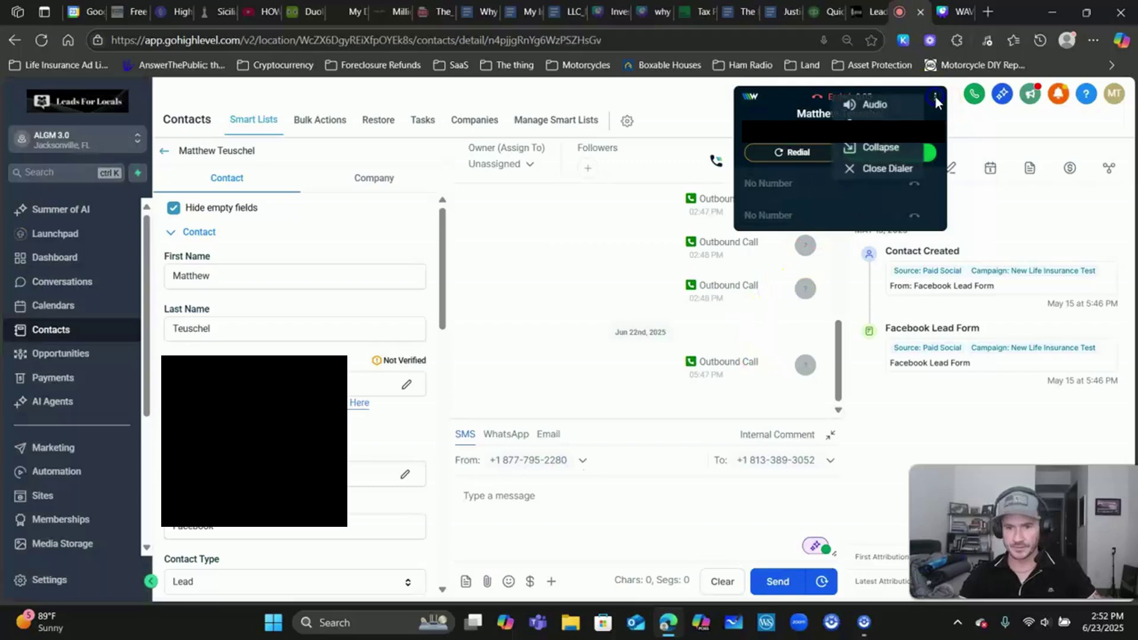
pyautogui.click(887, 169)
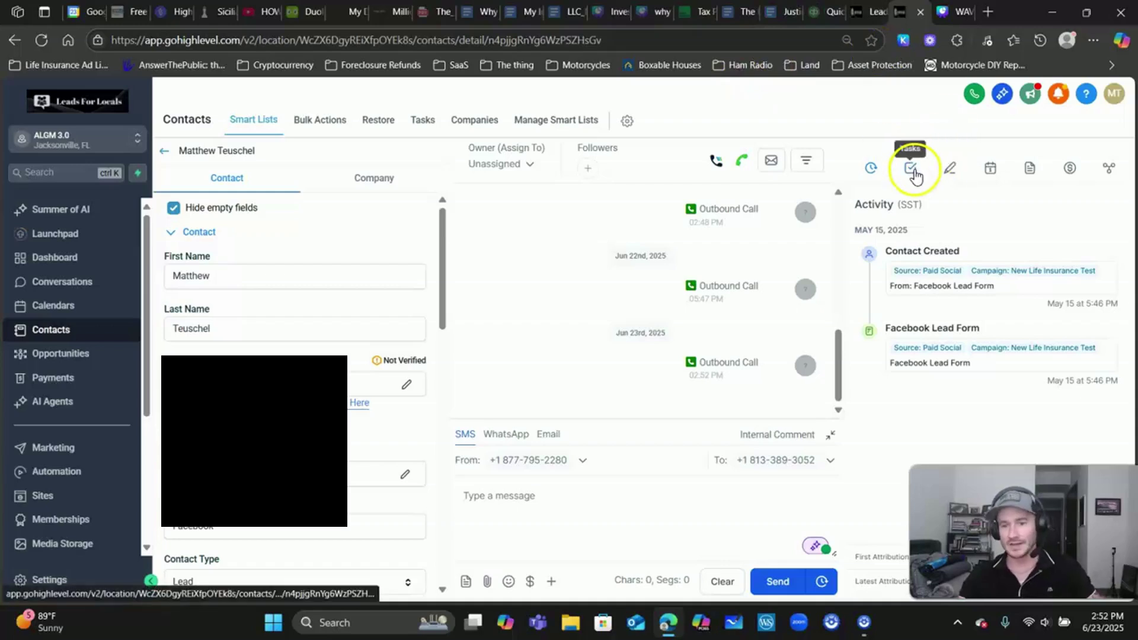
pyautogui.click(952, 170)
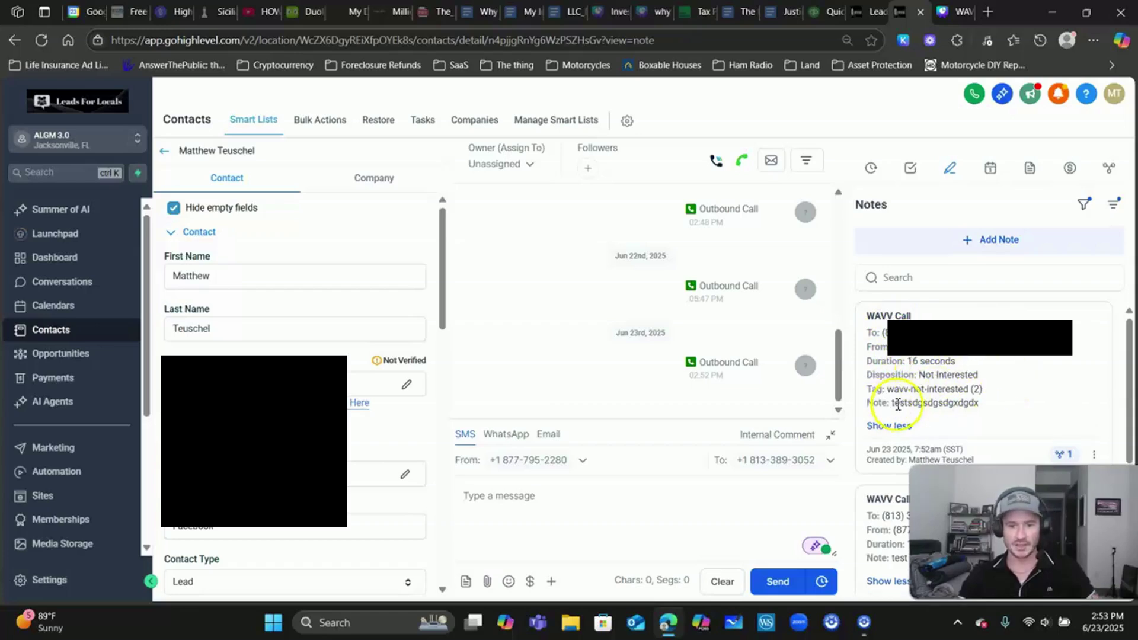
pyautogui.moveTo(893, 402); pyautogui.dragTo(984, 407)
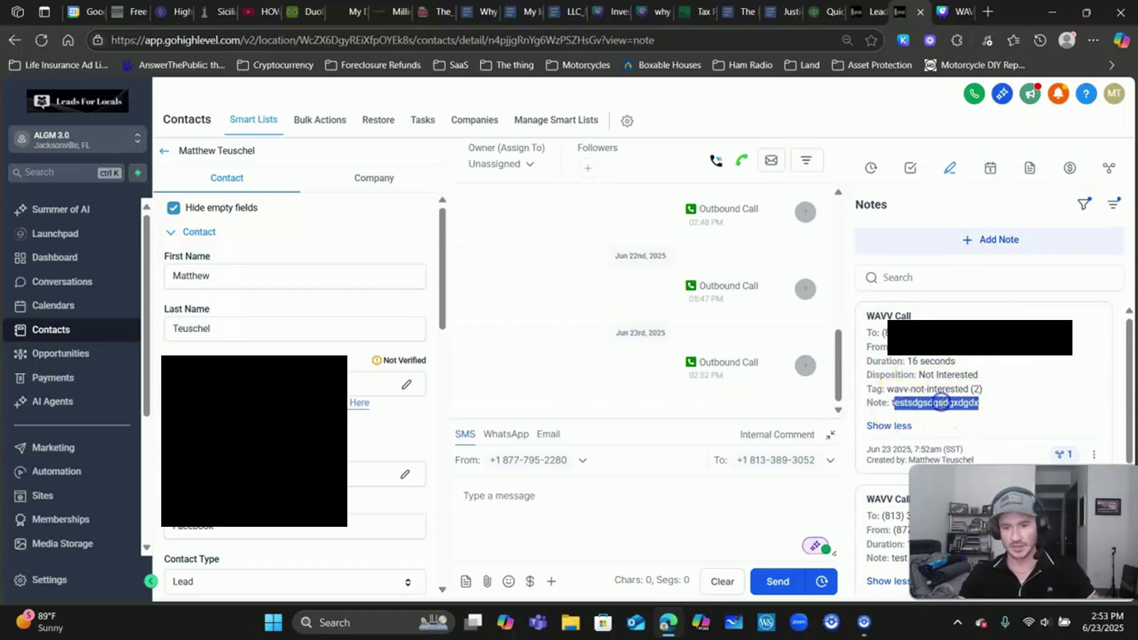
pyautogui.click(947, 407)
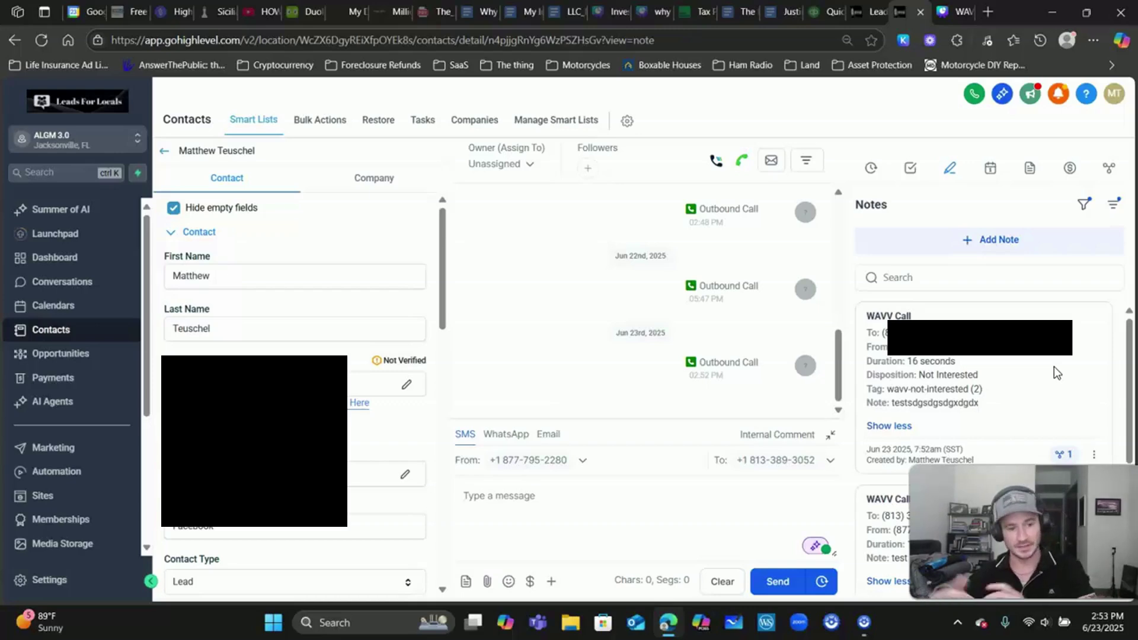
# View the Opportunities pipeline board, and switch to the "WAVV Power Dialer Review" presentation in Canva to show its title slide
pyautogui.click(60, 359)
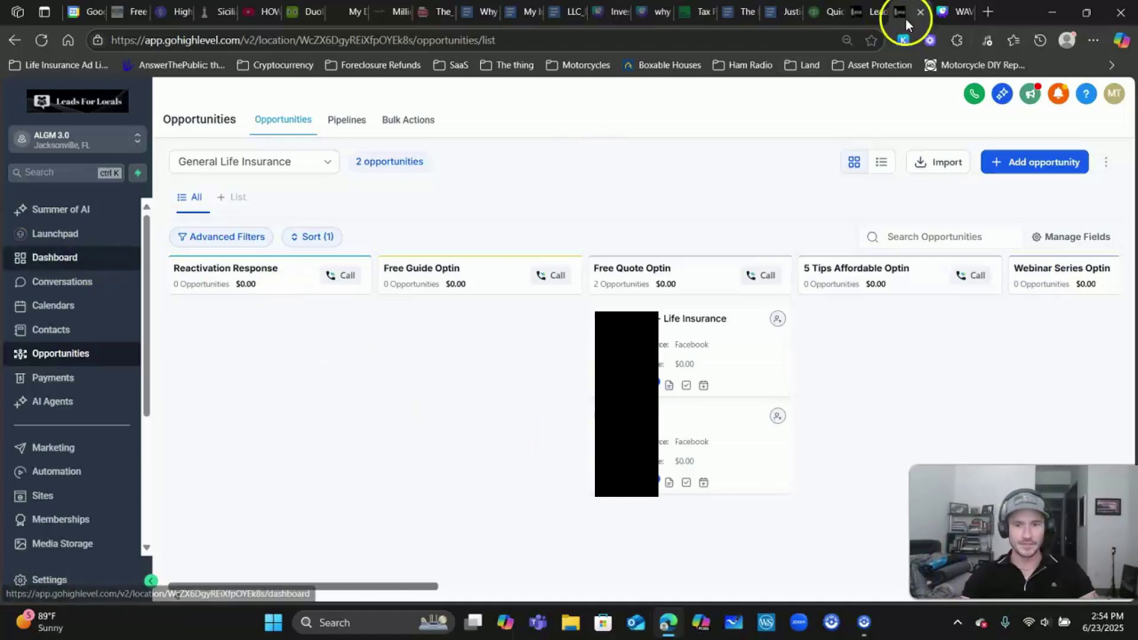
pyautogui.click(948, 12)
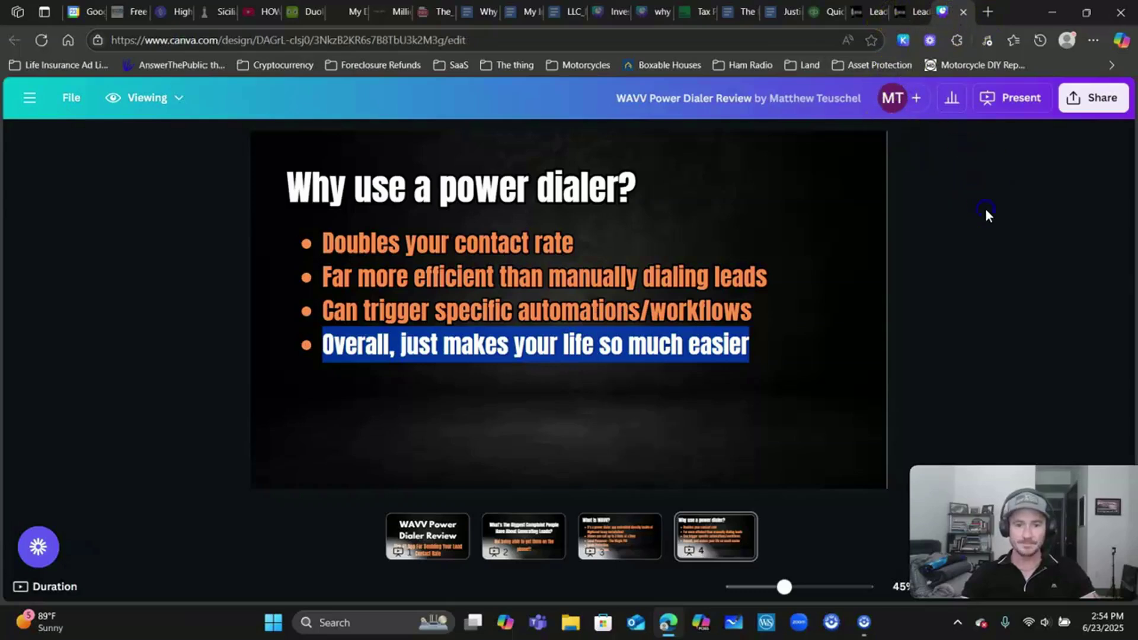
pyautogui.click(755, 348)
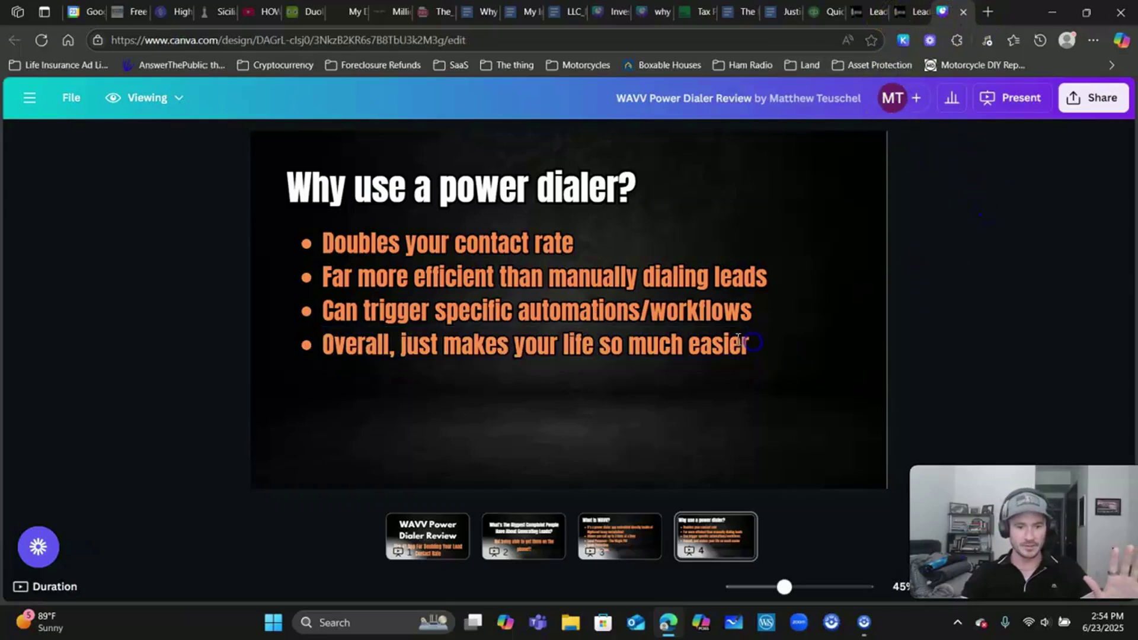
pyautogui.click(434, 550)
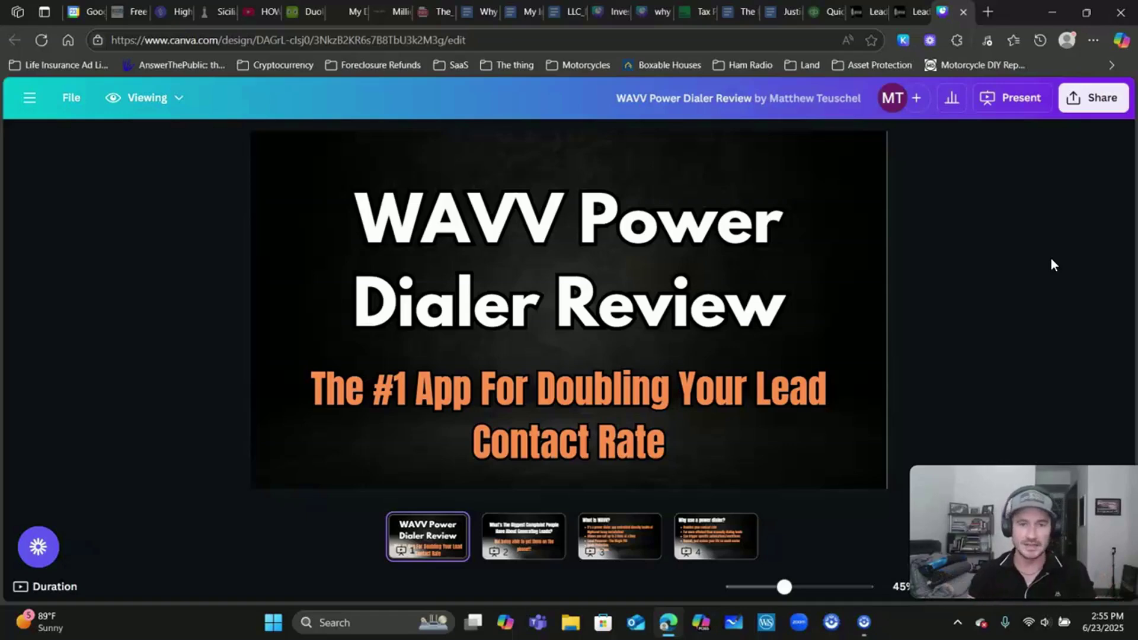
pyautogui.click(212, 355)
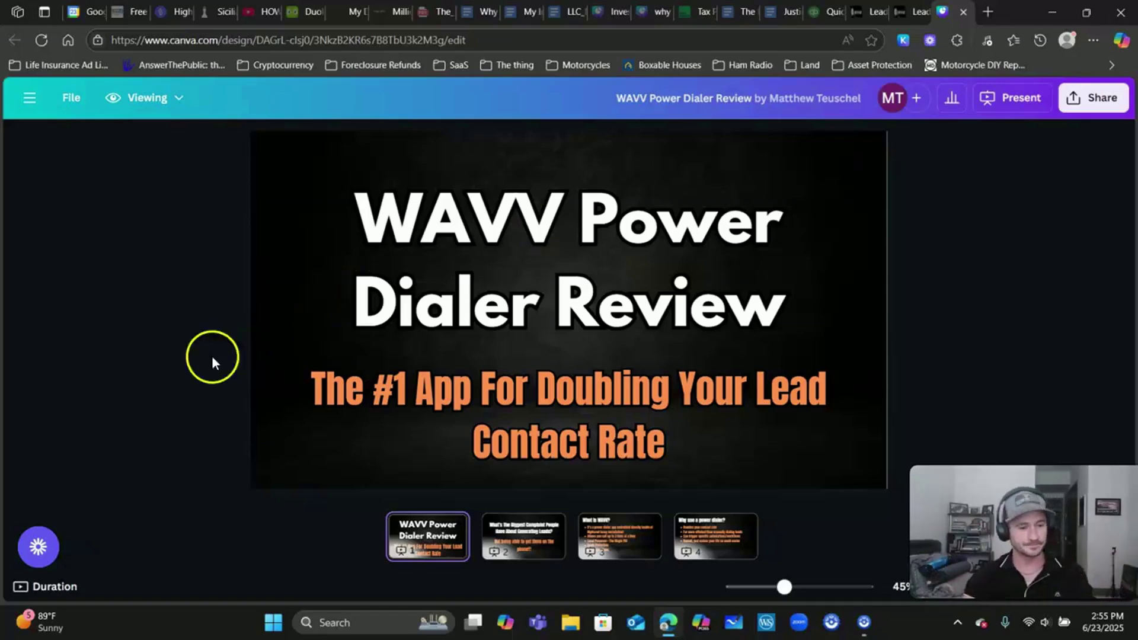